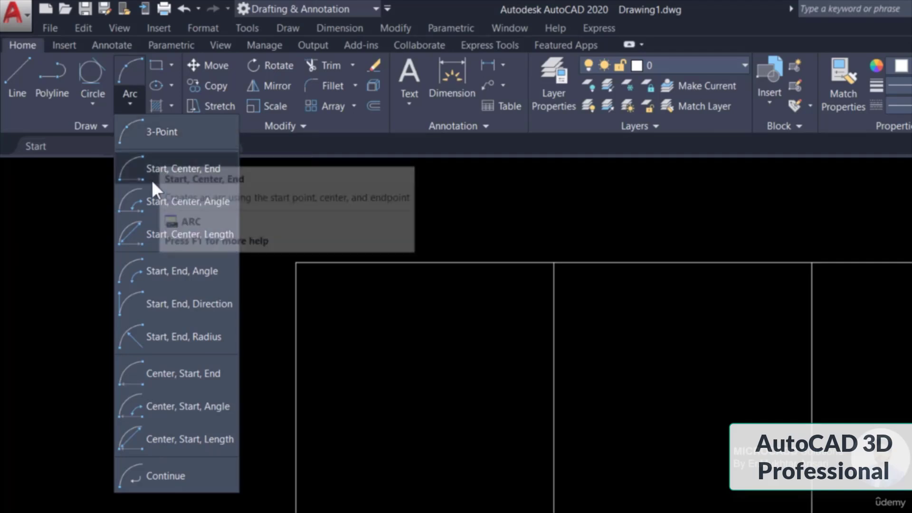
- Draw a 3-point arc in the first square from its bottom-right corner, through an interior point, to its bottom-left corner
left_click(155, 135)
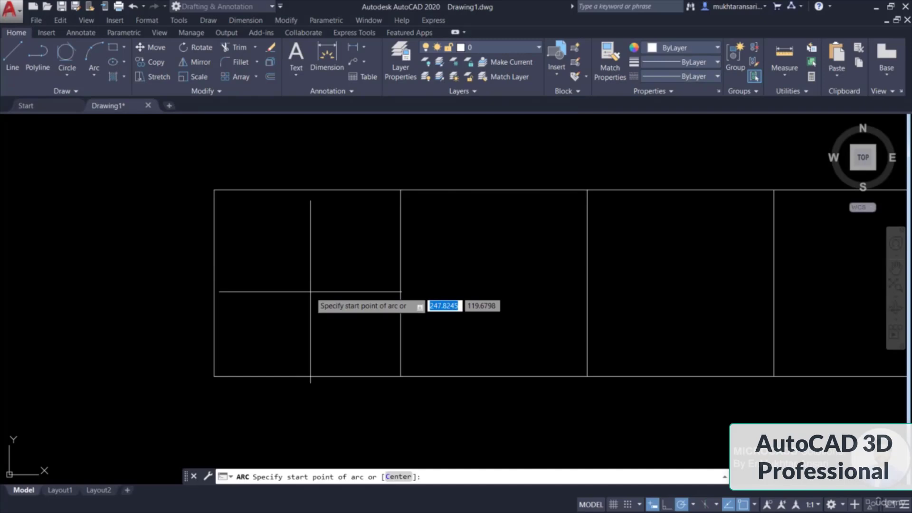
left_click(399, 375)
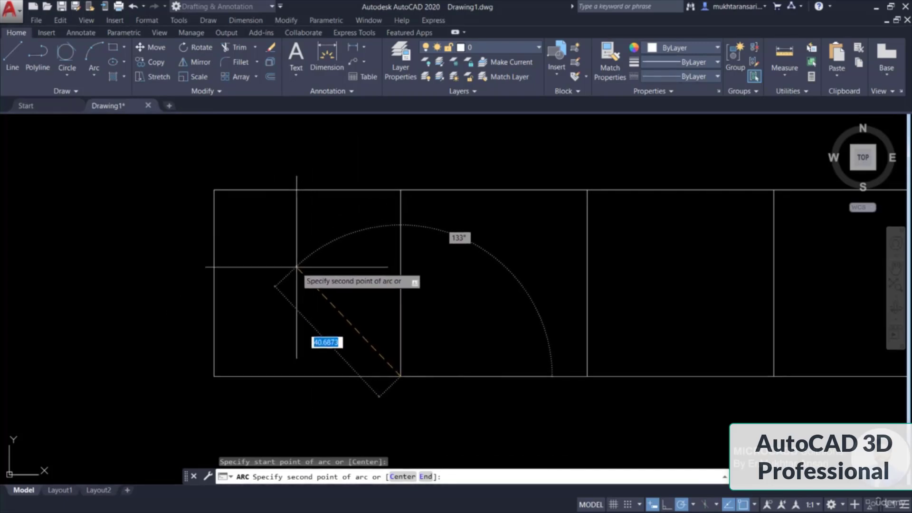
left_click(323, 294)
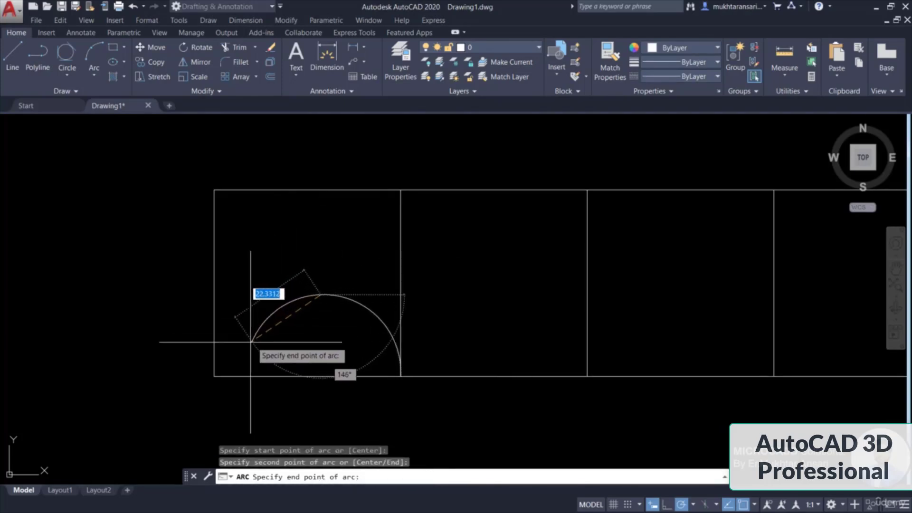
left_click(214, 376)
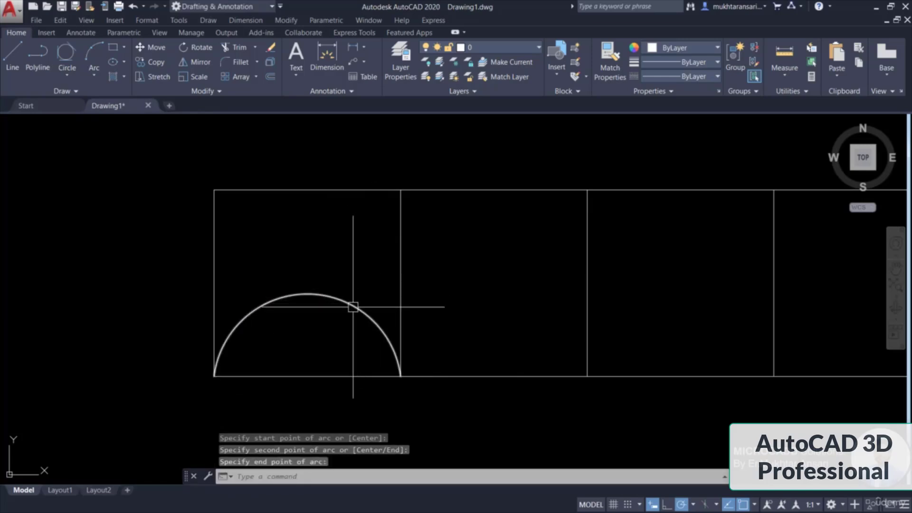
left_click(397, 354)
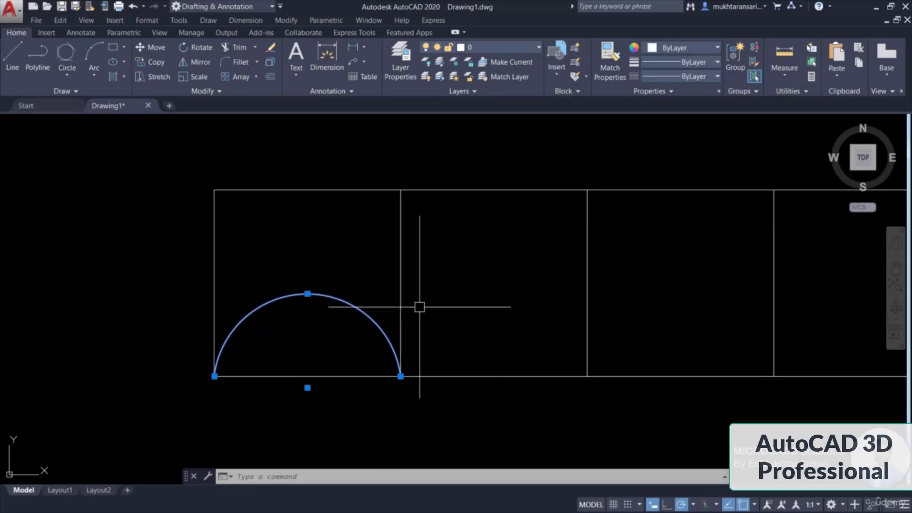
middle_click_drag(479, 360, 368, 355)
key("Escape")
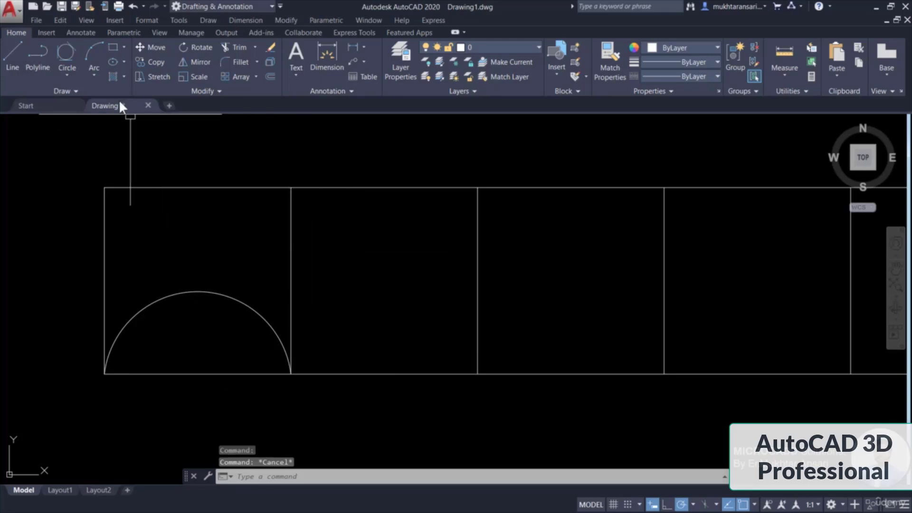
- Draw a Start, Center, End arc in the second square from its bottom-right corner, centered on the base midpoint, ending at about 121°
left_click(101, 74)
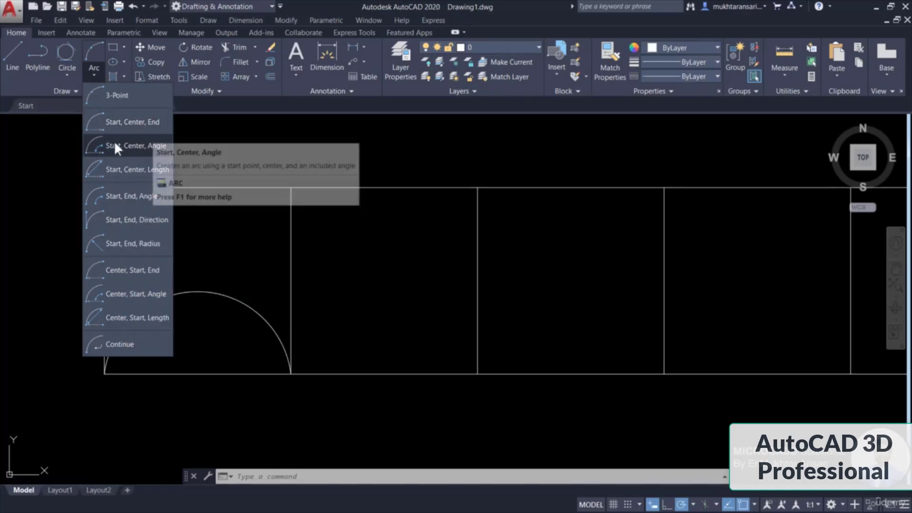
left_click(122, 122)
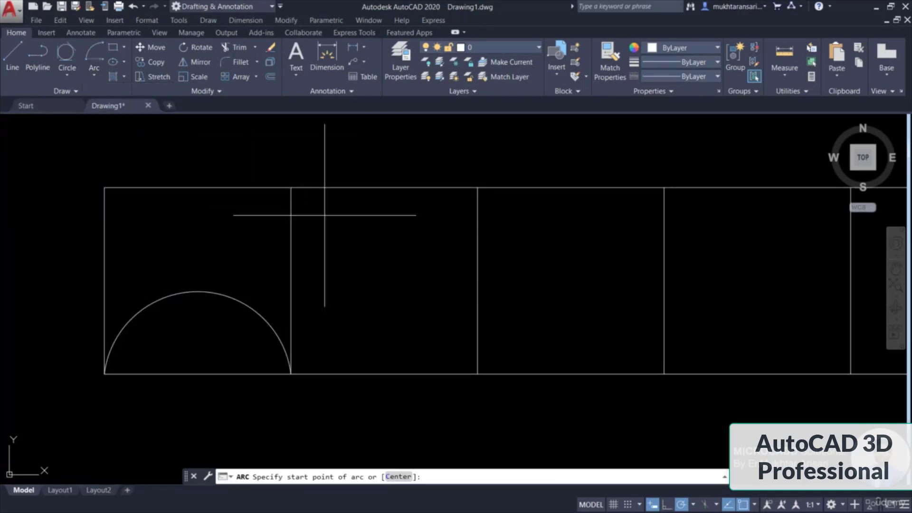
left_click(477, 374)
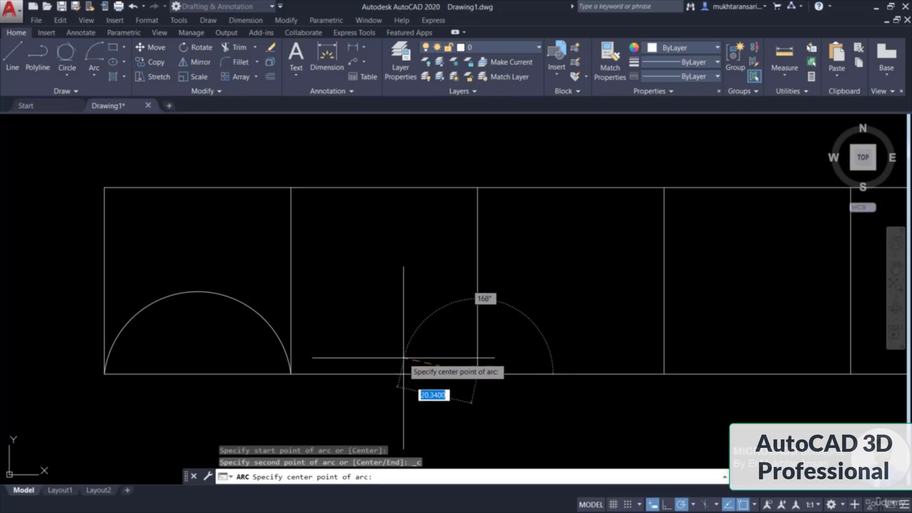
left_click(384, 373)
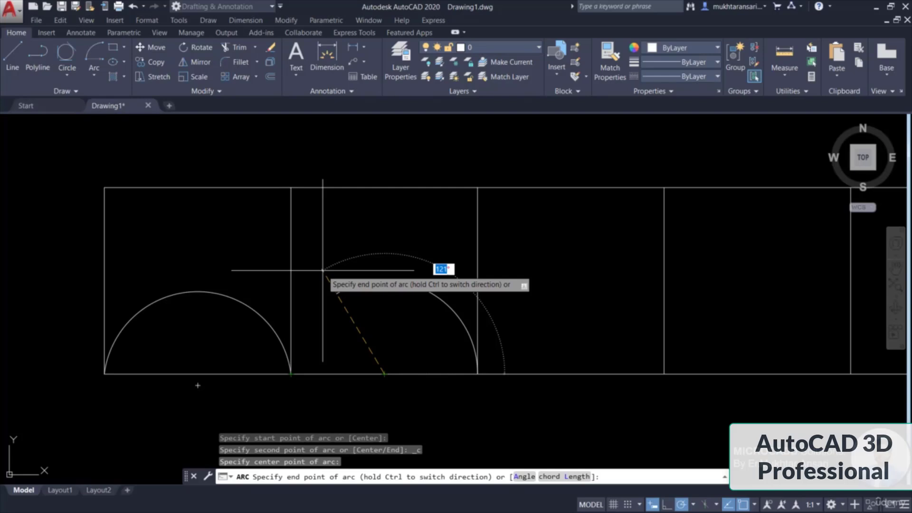
left_click(323, 271)
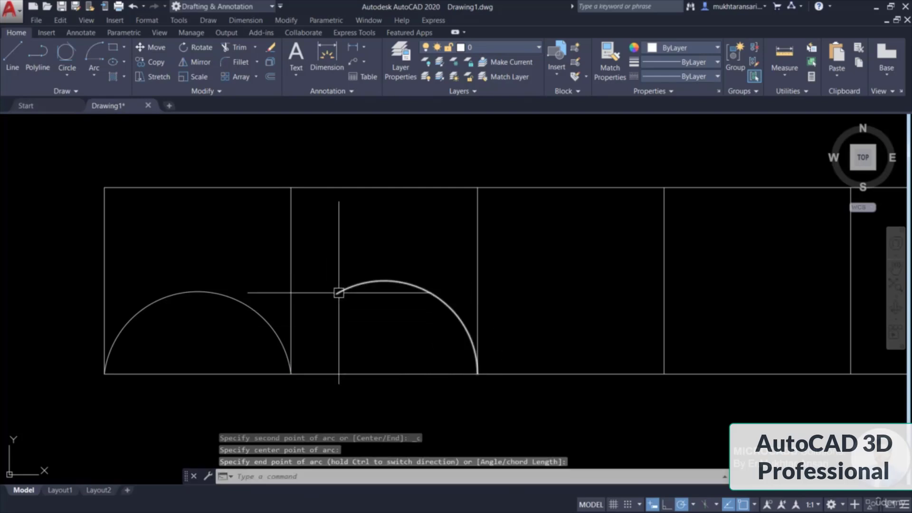
- Draw a Start, Center, Angle arc in the third square from its bottom-right corner, centered on the base midpoint, with a 30° included angle
middle_click_drag(600, 350, 391, 351)
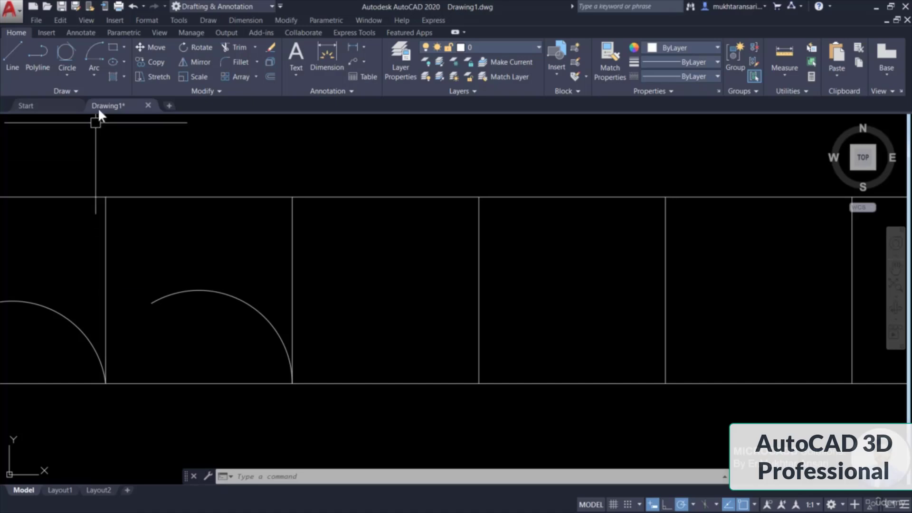
left_click(93, 76)
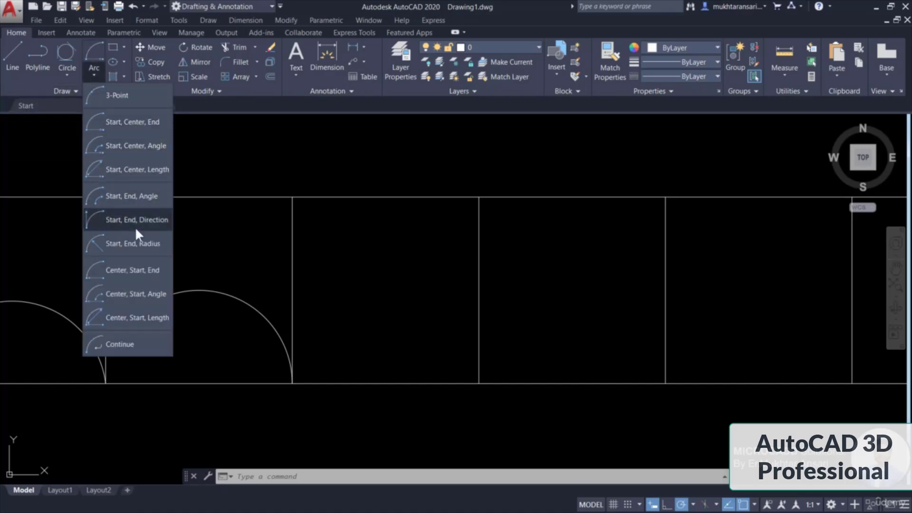
left_click(136, 148)
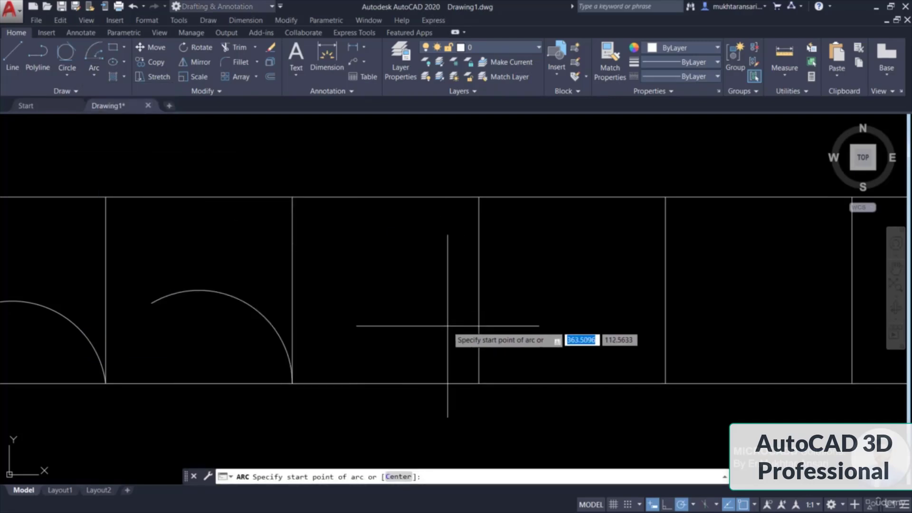
left_click(478, 382)
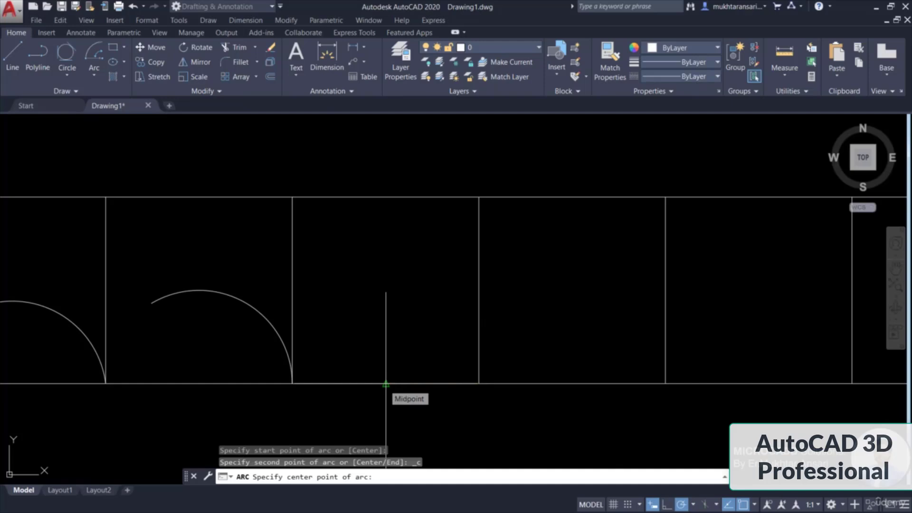
left_click(386, 383)
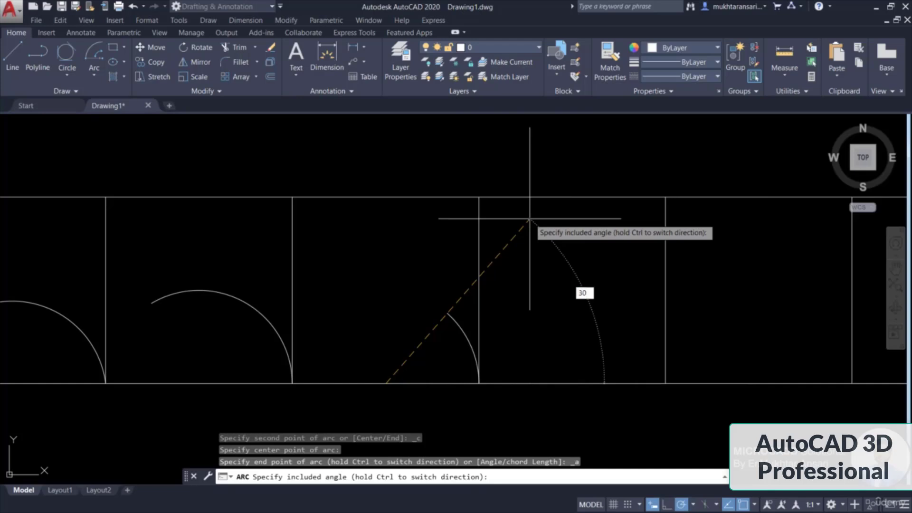
key("Return")
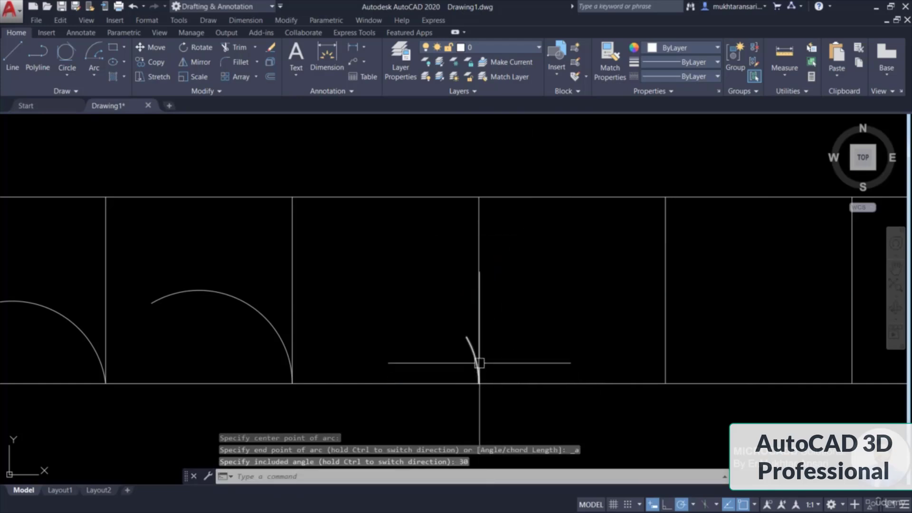
- Draw a line from the midpoint of the third square's base to the upper end of its arc
scroll(479, 363, "up", 2)
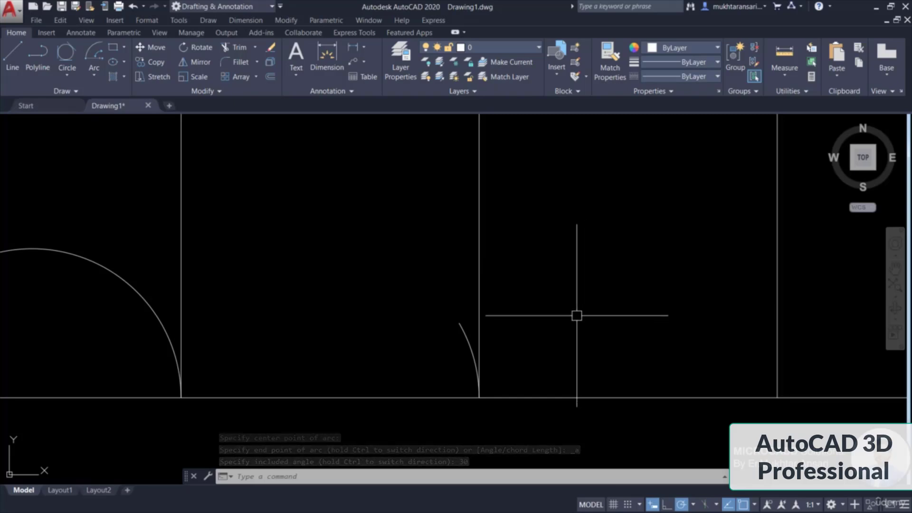
type("l")
key("Return")
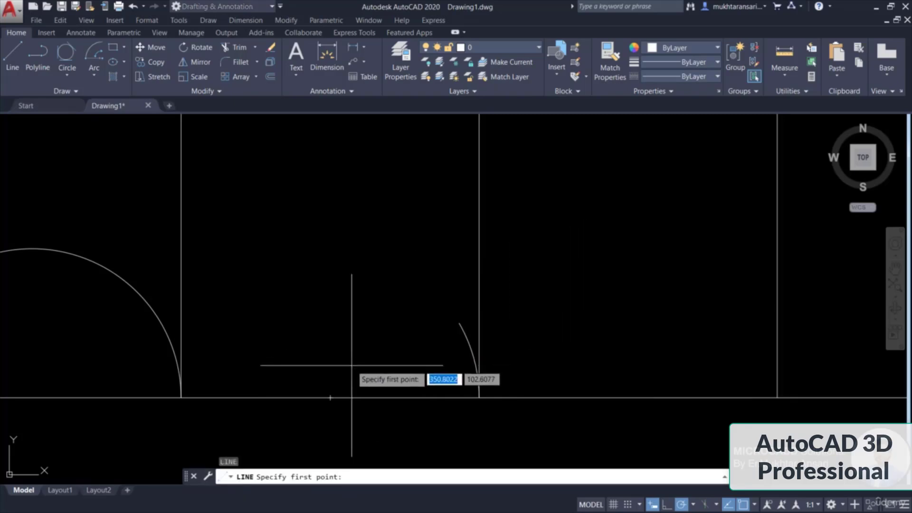
left_click(330, 397)
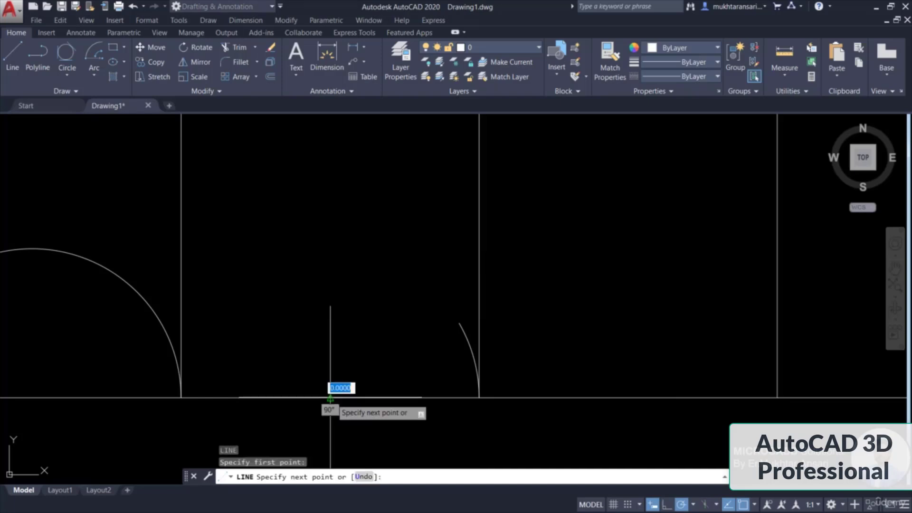
left_click(459, 323)
key("Escape")
- Measure the angle between the sloped line and the base of the third square
scroll(456, 332, "up", 2)
middle_click_drag(431, 379, 423, 321)
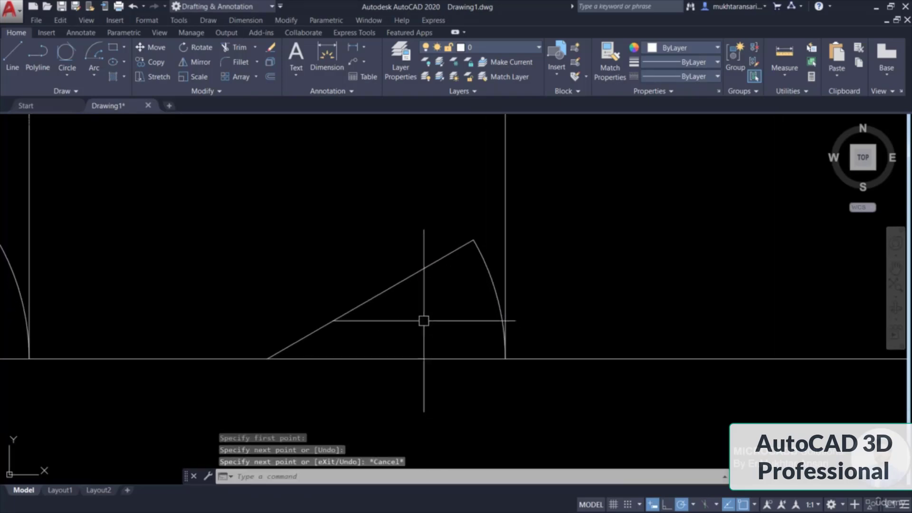
left_click(400, 287)
left_click(407, 357)
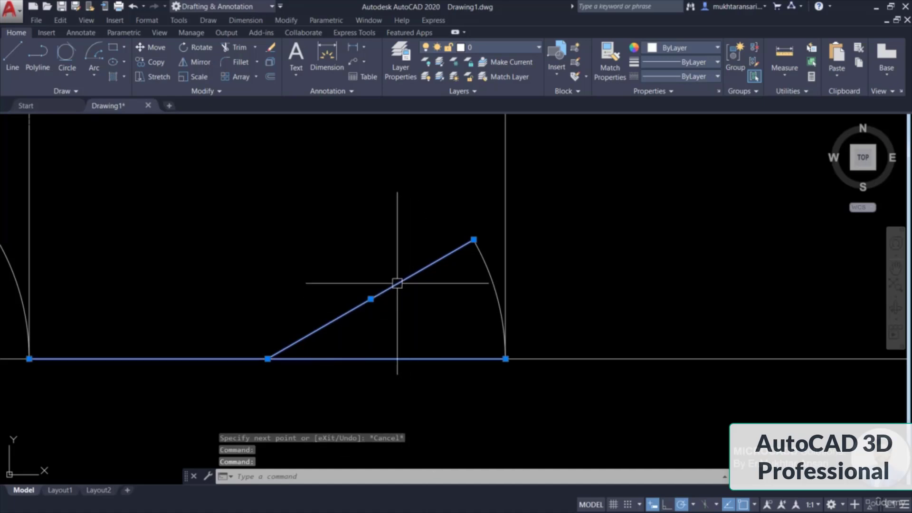
key("Escape")
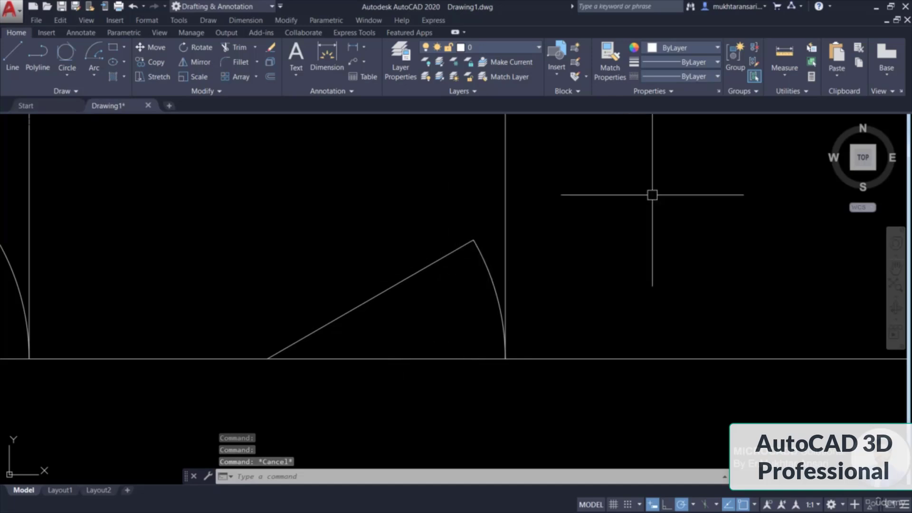
left_click(786, 67)
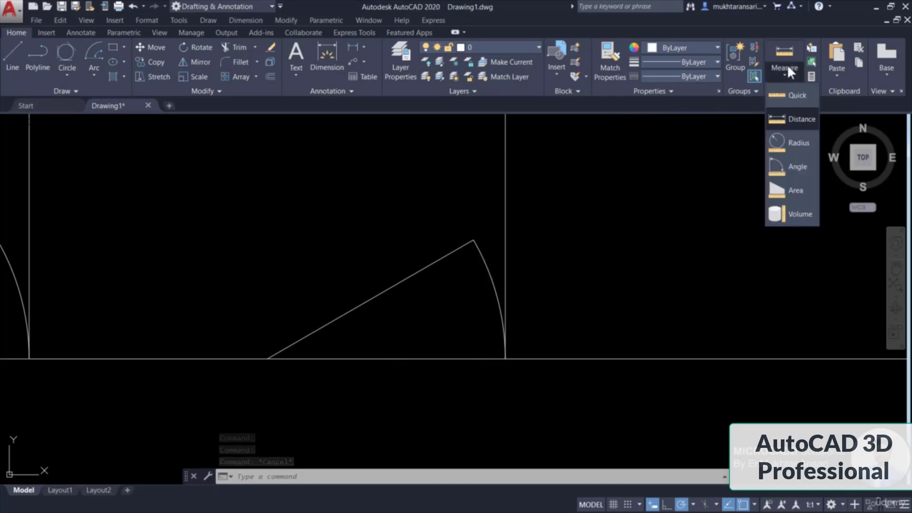
left_click(786, 167)
left_click(393, 286)
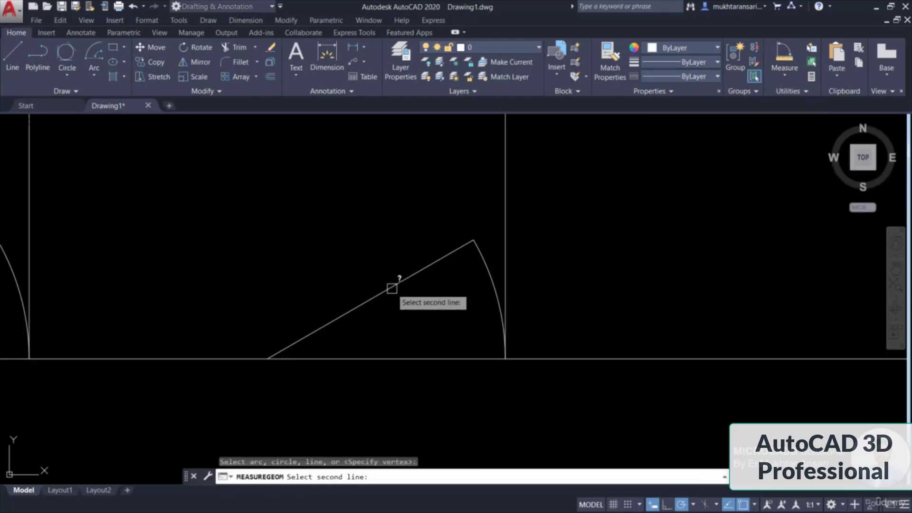
left_click(409, 358)
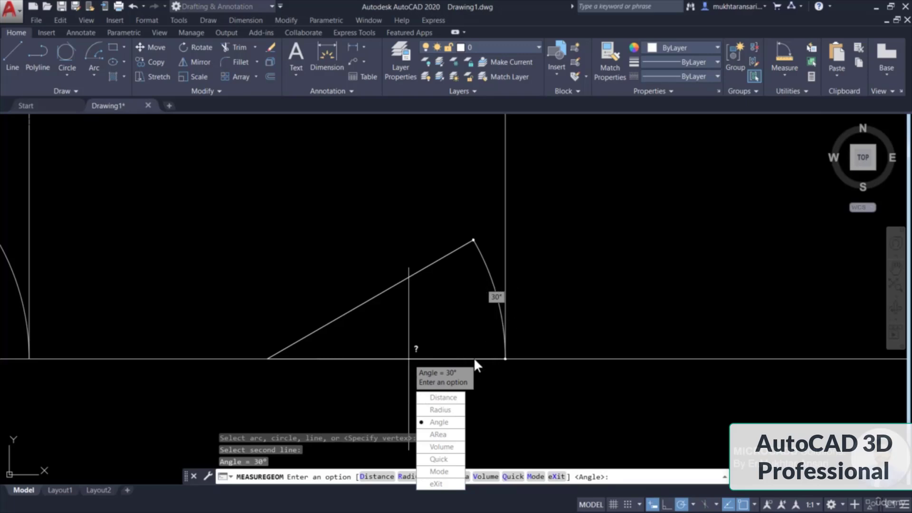
key("Escape")
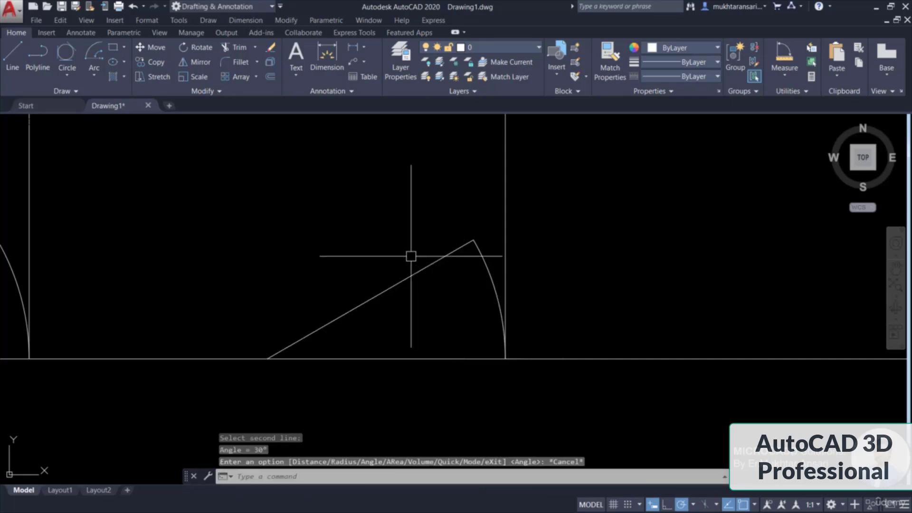
- Draw a Start, Center, Length arc in the fourth square from its bottom-right corner, centered on the base midpoint, with chord length 40
scroll(409, 261, "down", 1)
middle_click_drag(457, 280, 302, 315)
key("Escape")
scroll(328, 292, "down", 1)
middle_click_drag(287, 262, 260, 259)
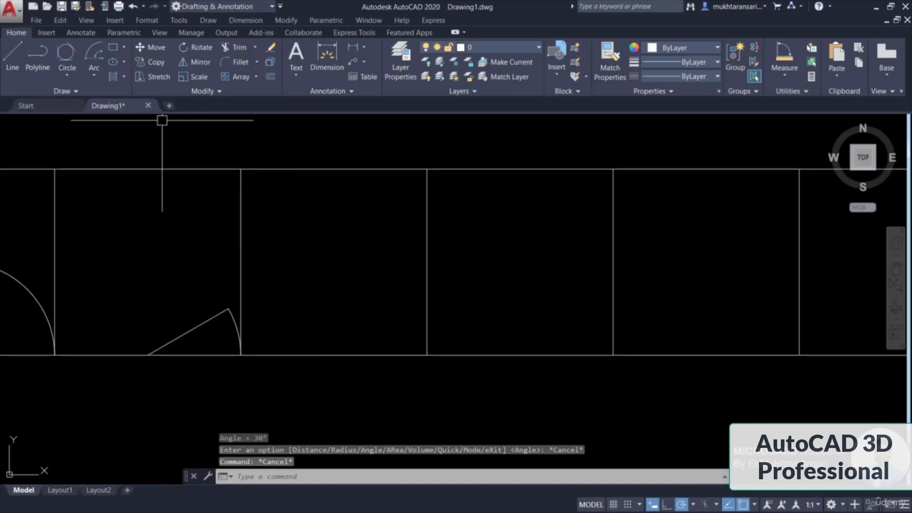
left_click(97, 77)
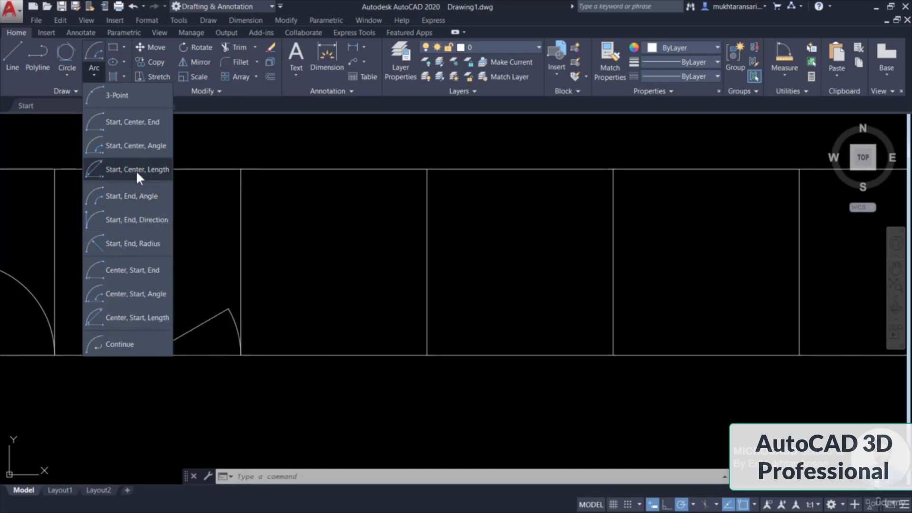
left_click(138, 172)
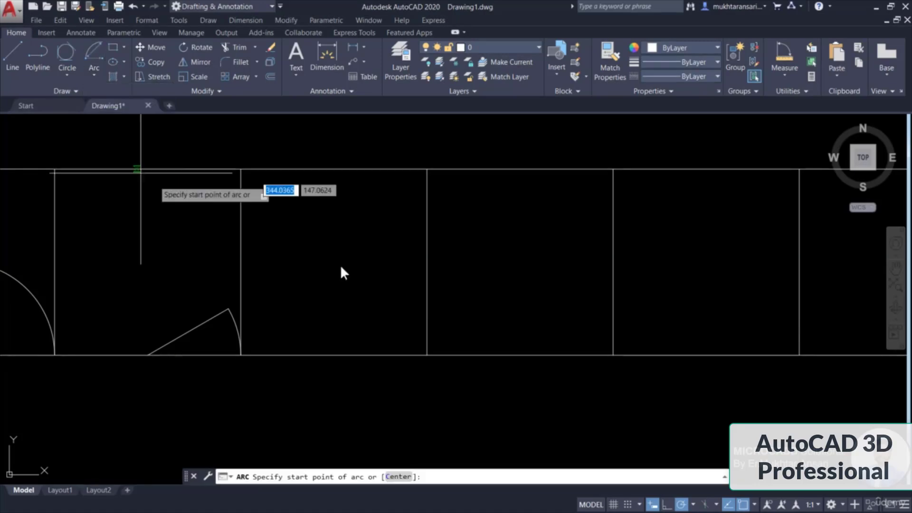
left_click(427, 355)
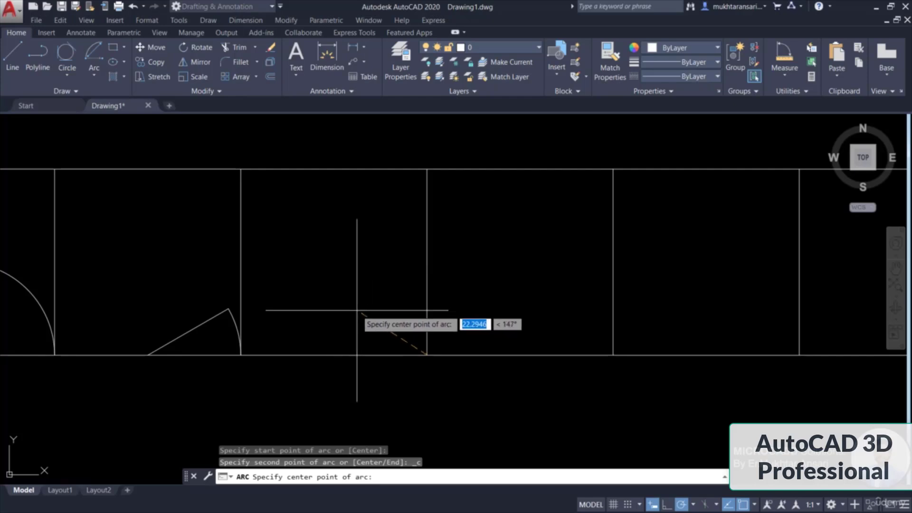
left_click(333, 355)
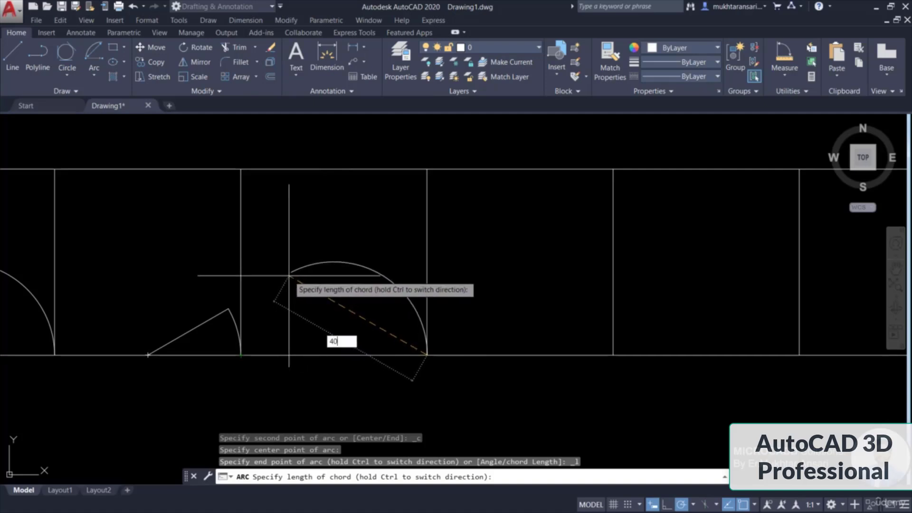
key("Return")
- Draw a chord line from the upper-left end of the fourth square's arc to the square's bottom-right corner
scroll(371, 300, "up", 2)
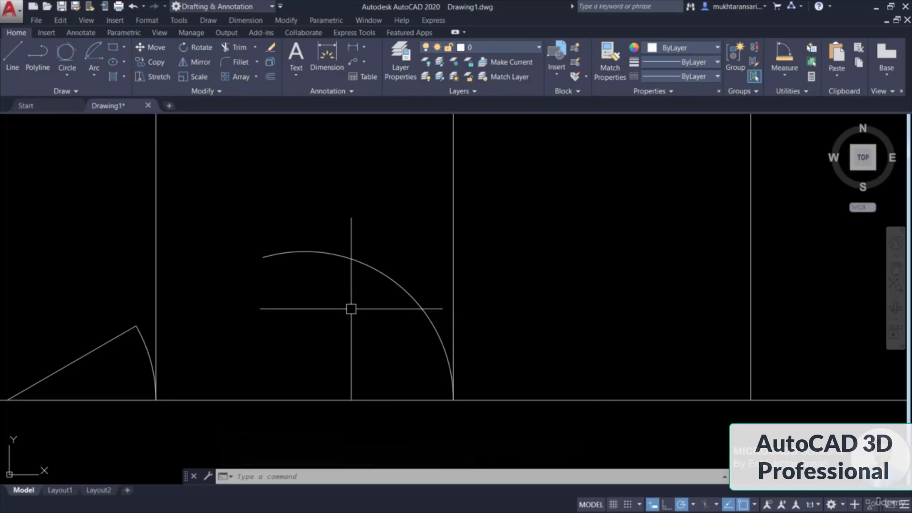
type("l")
key("Return")
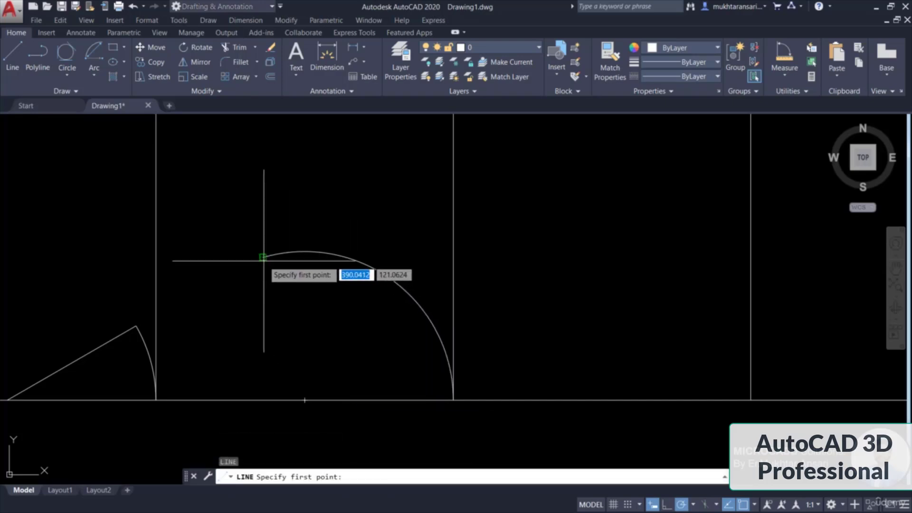
left_click(262, 257)
left_click(453, 400)
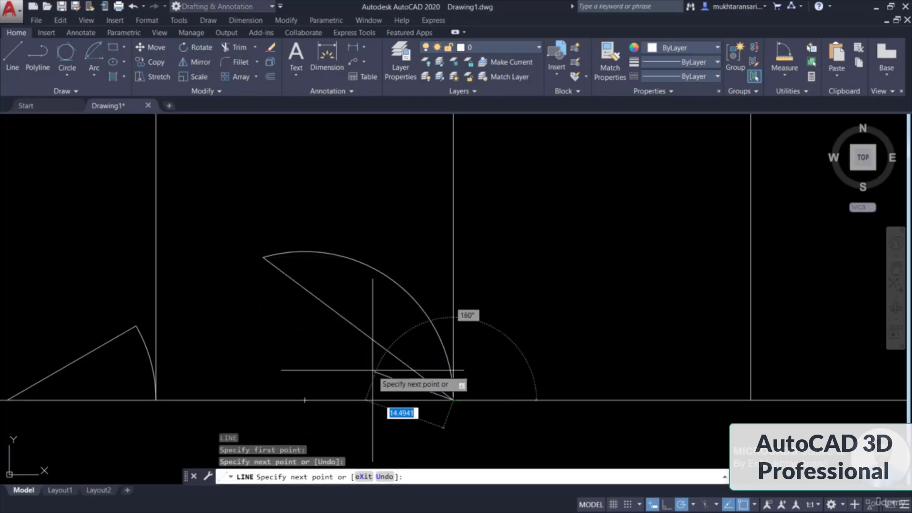
key("Escape")
left_click(352, 325)
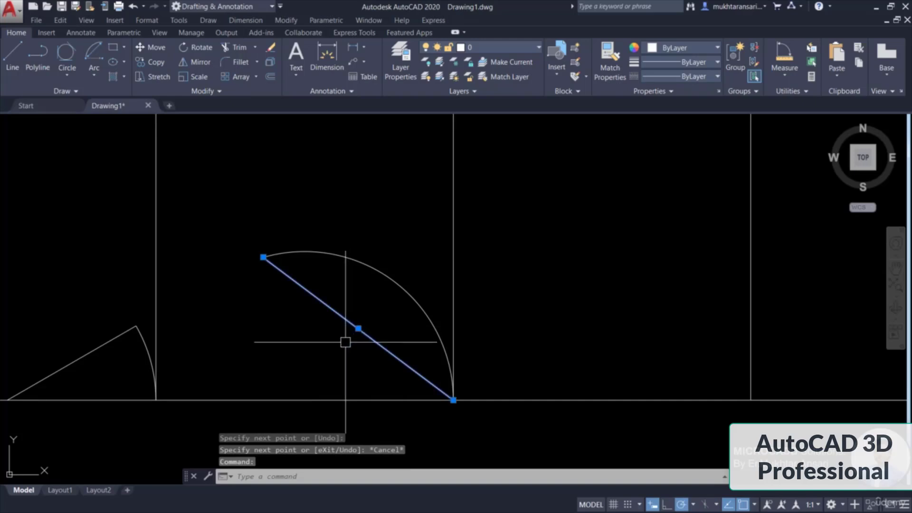
key("Escape")
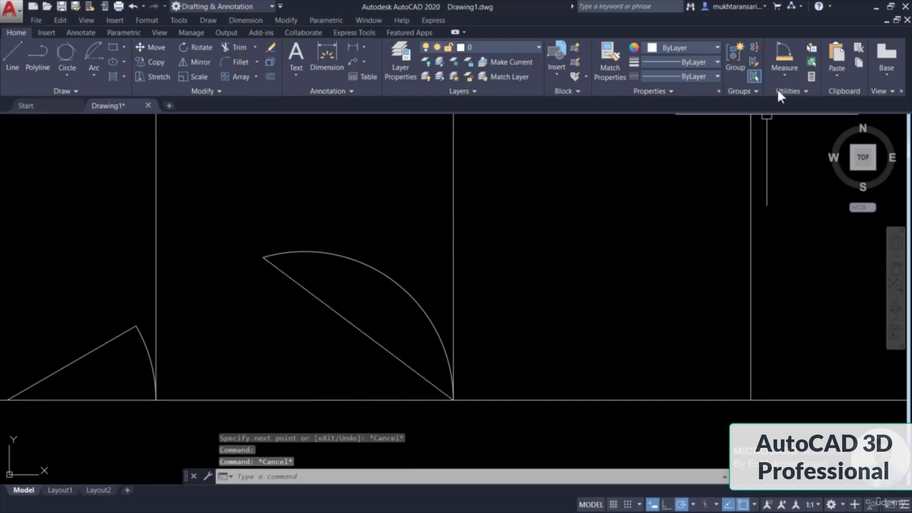
- Add an aligned dimension to the chord line in the fourth square, placed below the line, and examine its text up close
left_click(782, 71)
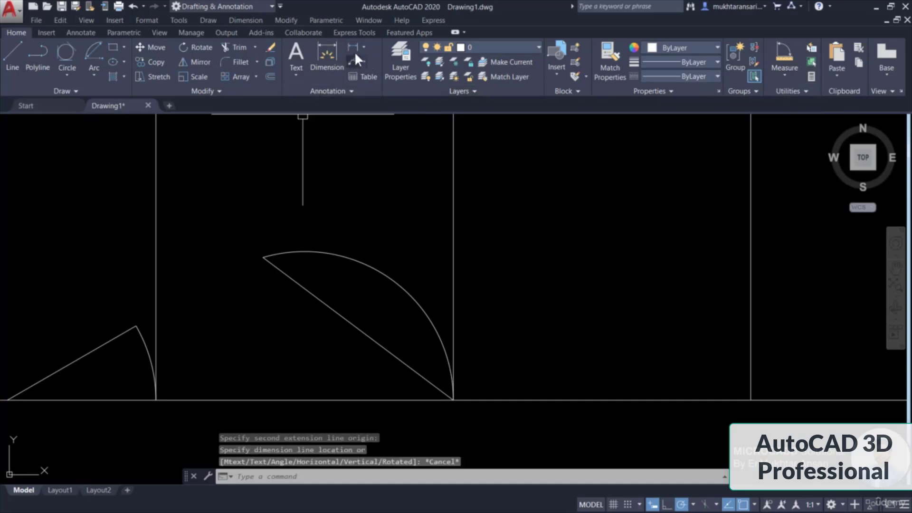
left_click(362, 47)
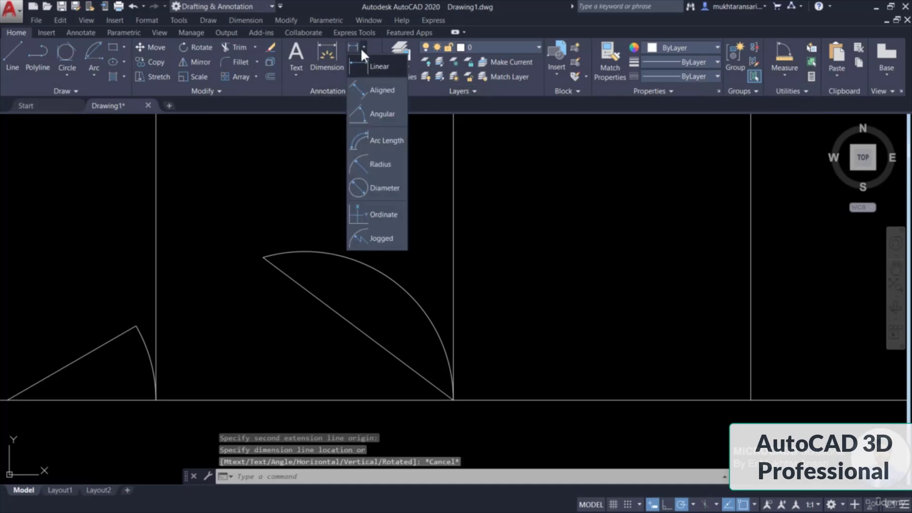
left_click(377, 89)
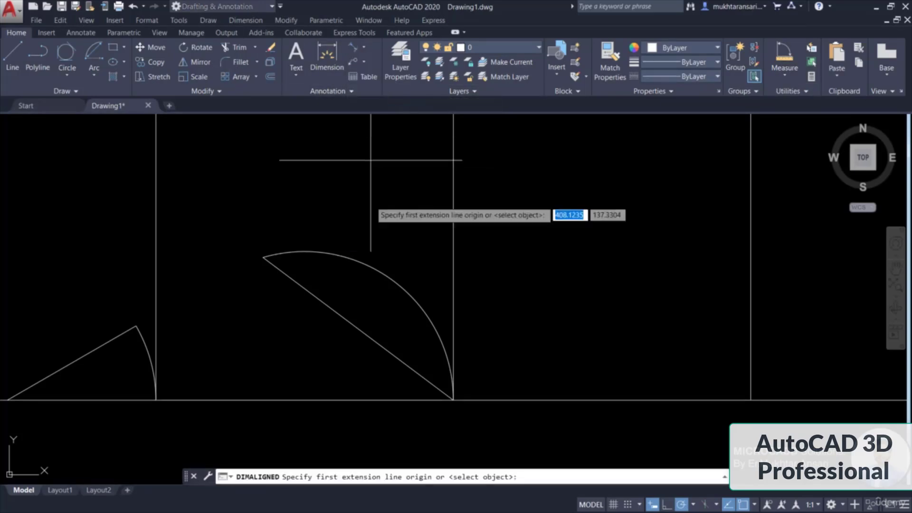
left_click(263, 257)
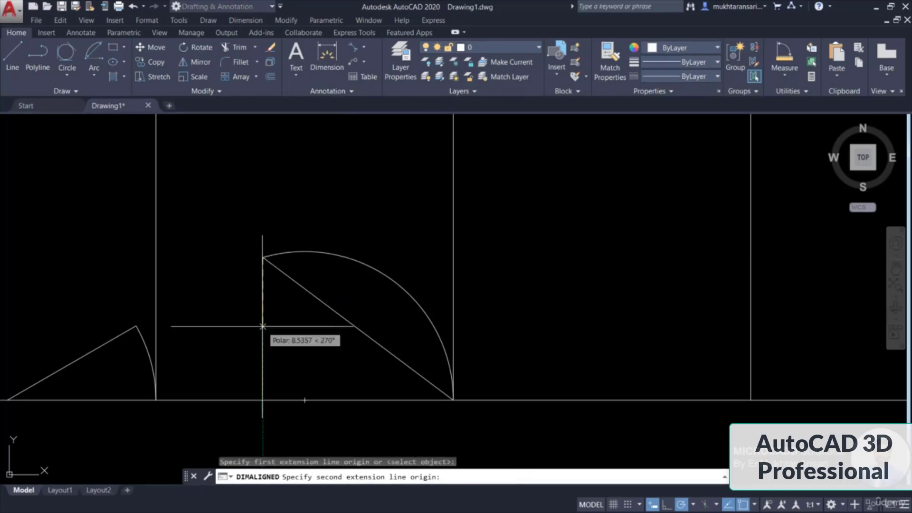
left_click(453, 400)
left_click(340, 365)
scroll(332, 364, "up", 5)
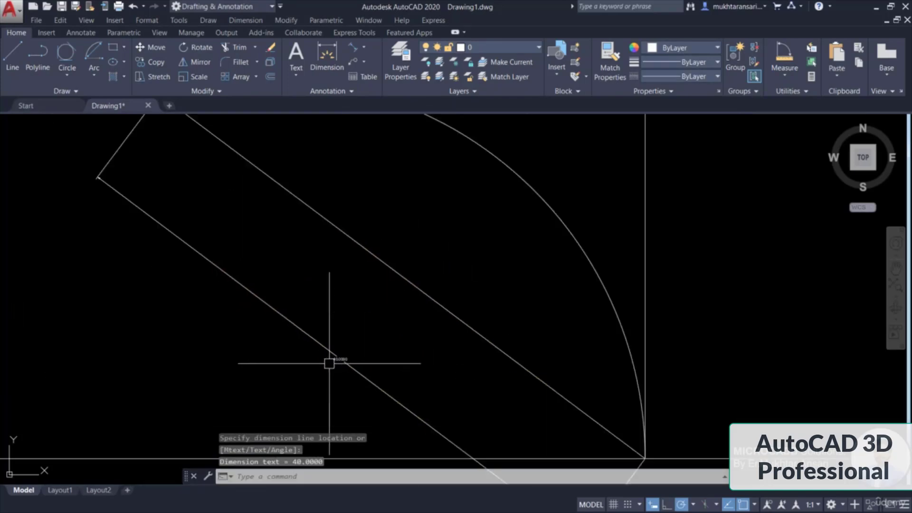
scroll(343, 363, "up", 3)
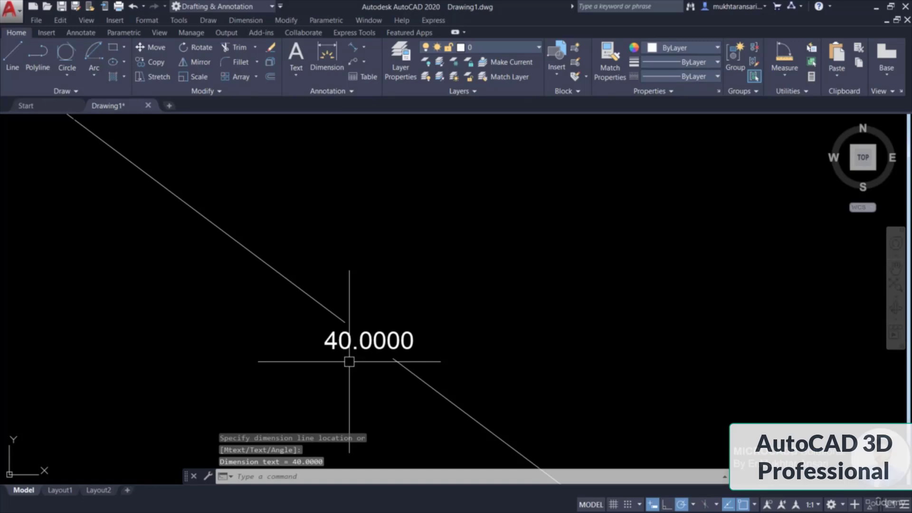
- Draw a Start, End, Angle arc in the fifth square from its bottom-right to its bottom-left corner with a 70° included angle
scroll(349, 361, "down", 6)
middle_click_drag(362, 368, 68, 319)
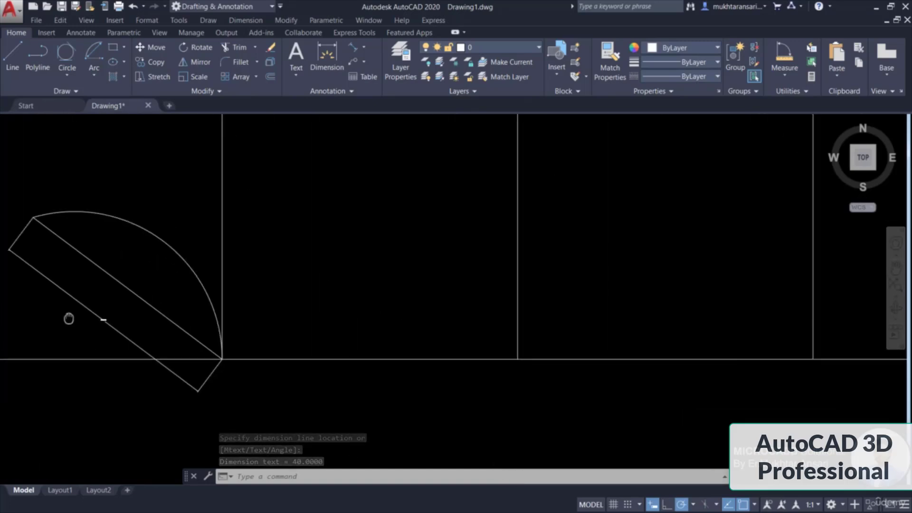
scroll(377, 312, "down", 5)
middle_click_drag(377, 313, 265, 337)
scroll(269, 334, "up", 5)
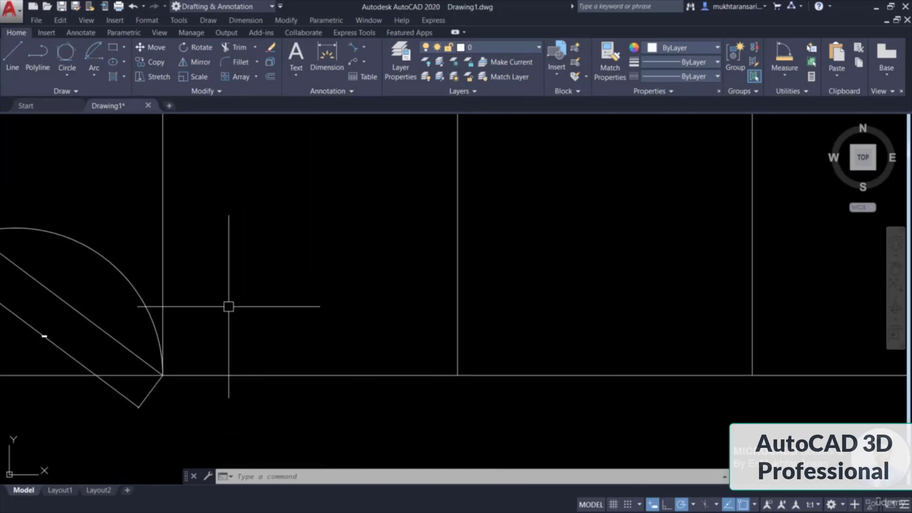
left_click(88, 71)
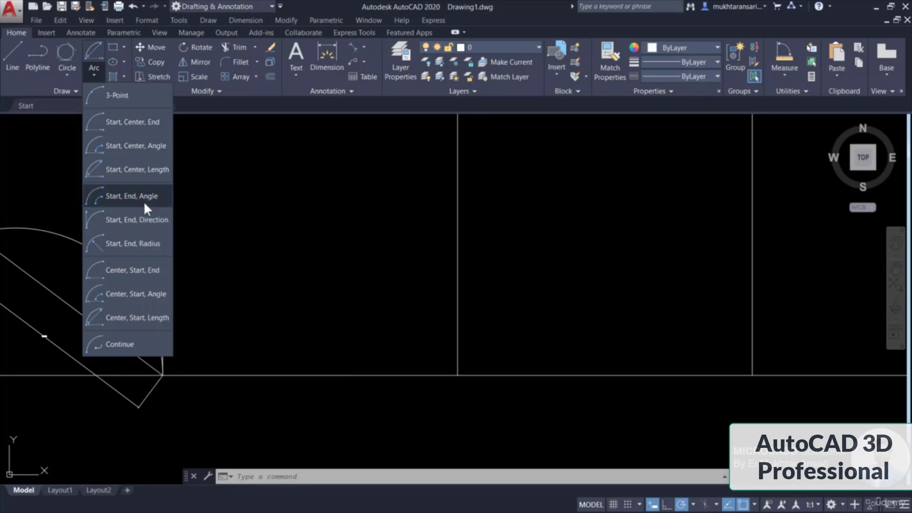
left_click(127, 197)
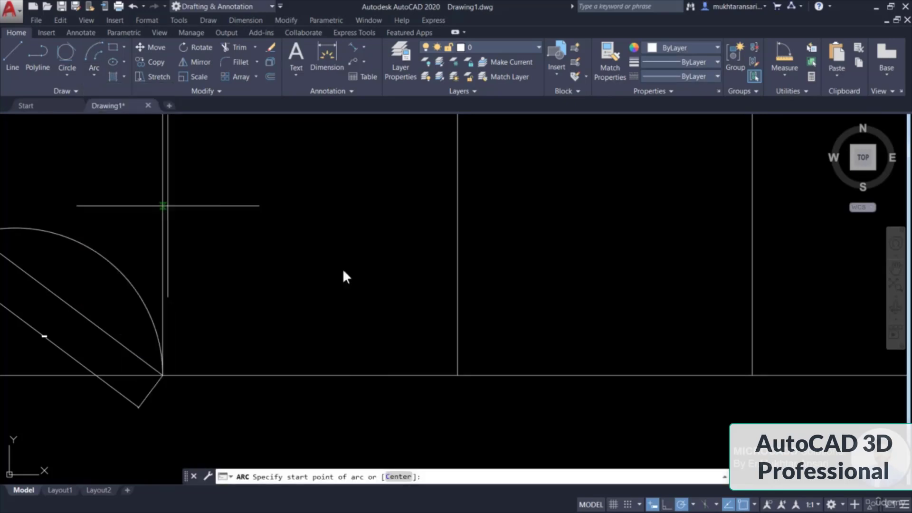
left_click(457, 376)
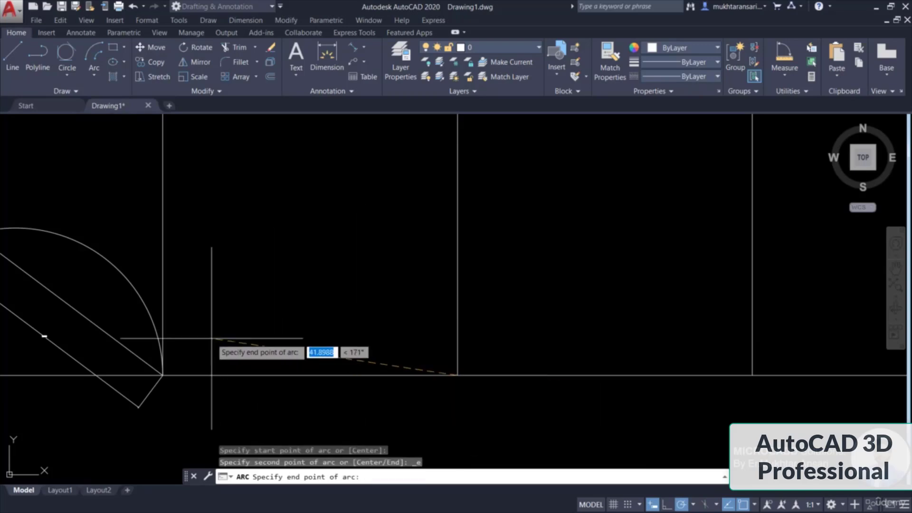
left_click(163, 375)
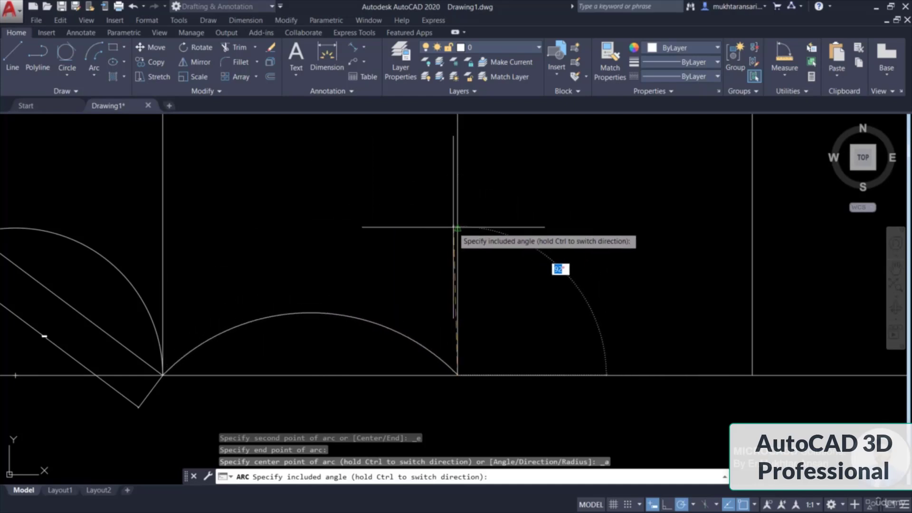
scroll(422, 269, "down", 2)
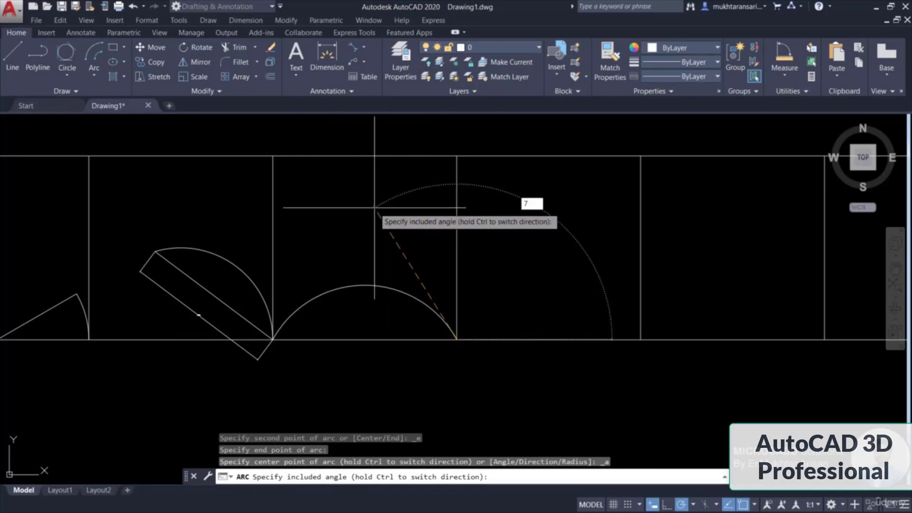
key("Return")
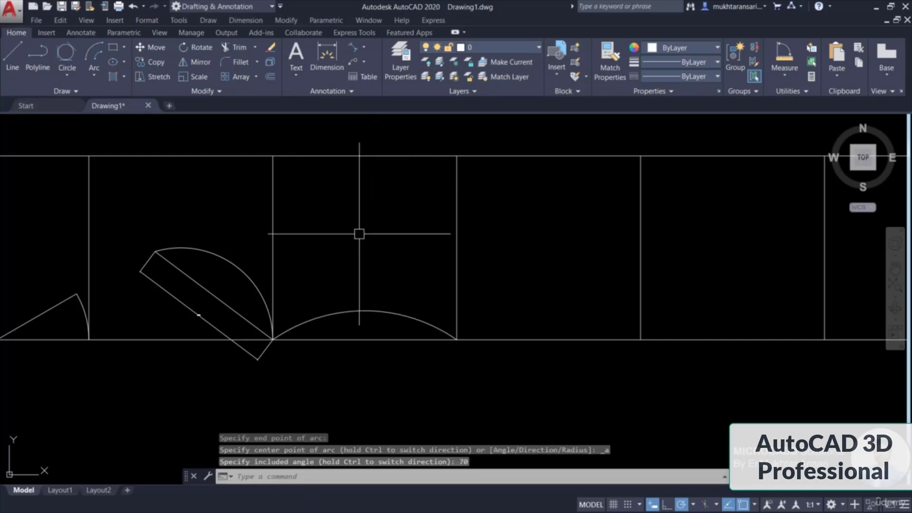
- Draw two connected lines from the left end of the fifth square's arc to its center point and up to its right end
scroll(358, 236, "down", 2)
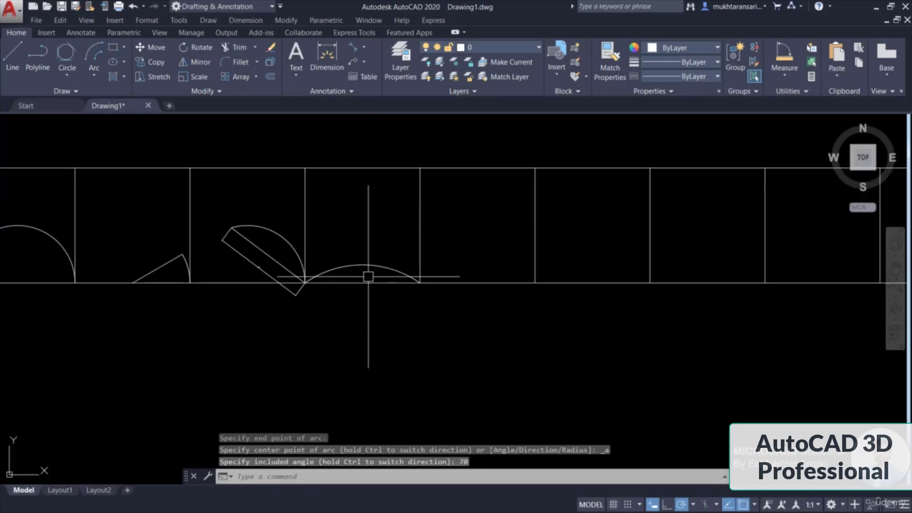
type("l")
key("Return")
scroll(368, 279, "up", 2)
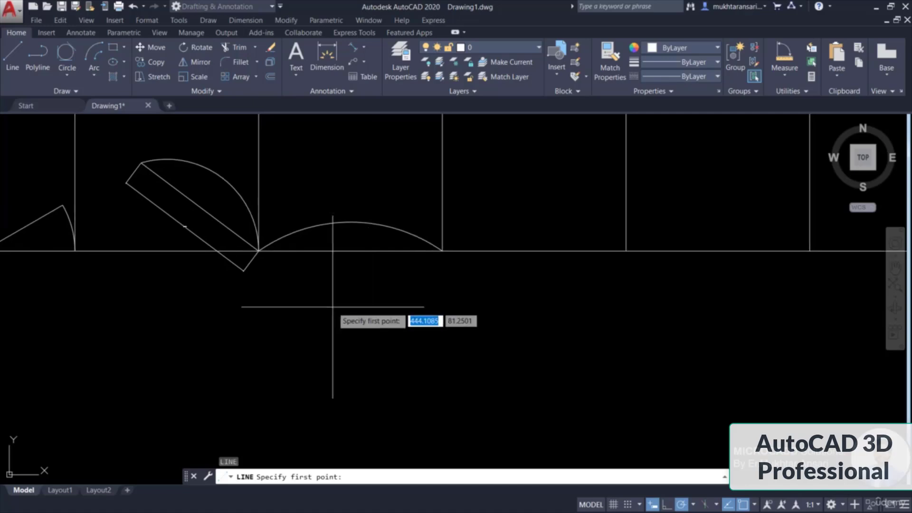
left_click(259, 250)
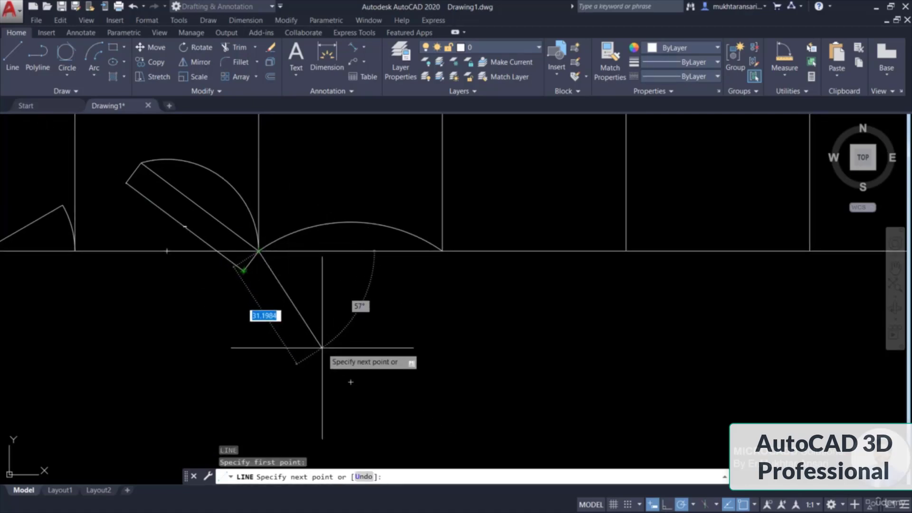
left_click(350, 381)
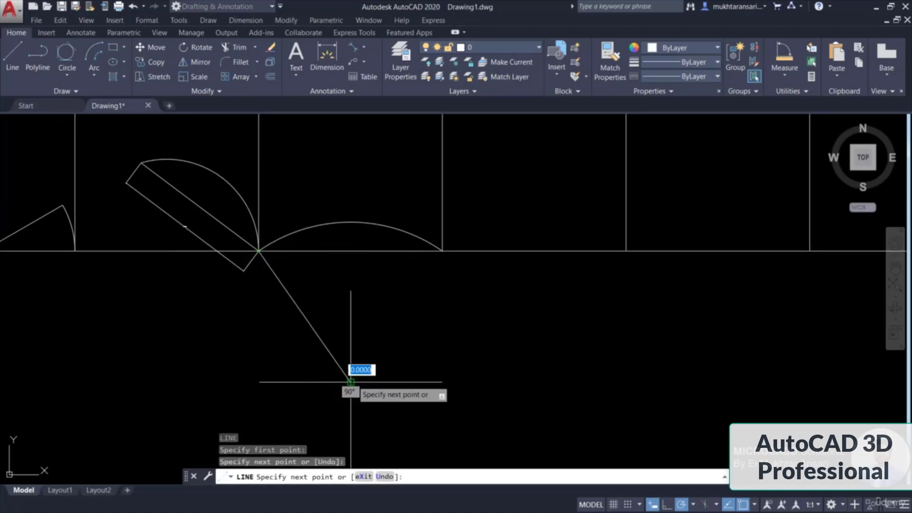
left_click(442, 251)
key("Escape")
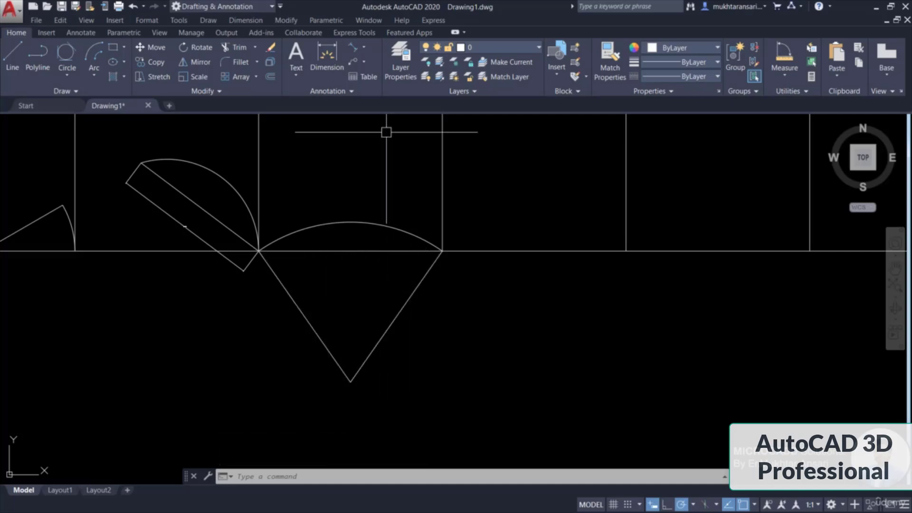
- Add an angular dimension between the two lines meeting at the center of the fifth square's arc, and examine its text
left_click(364, 46)
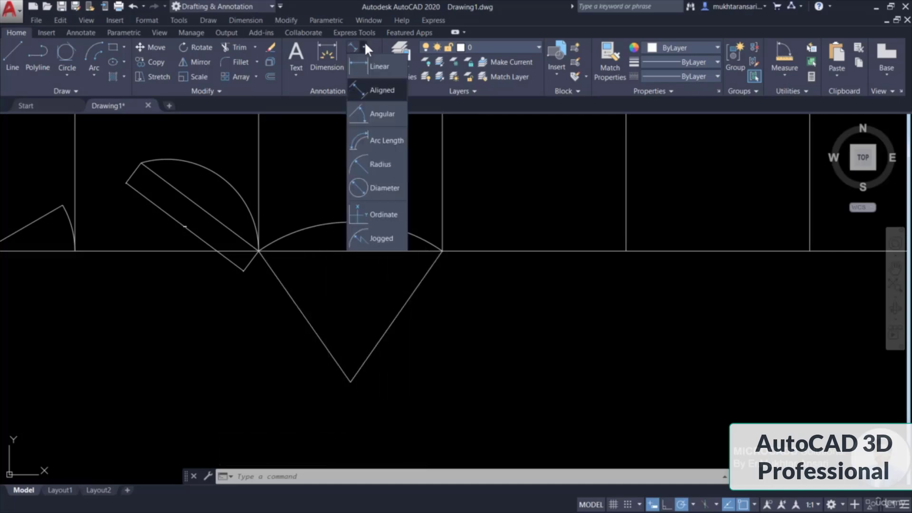
left_click(373, 117)
left_click(307, 320)
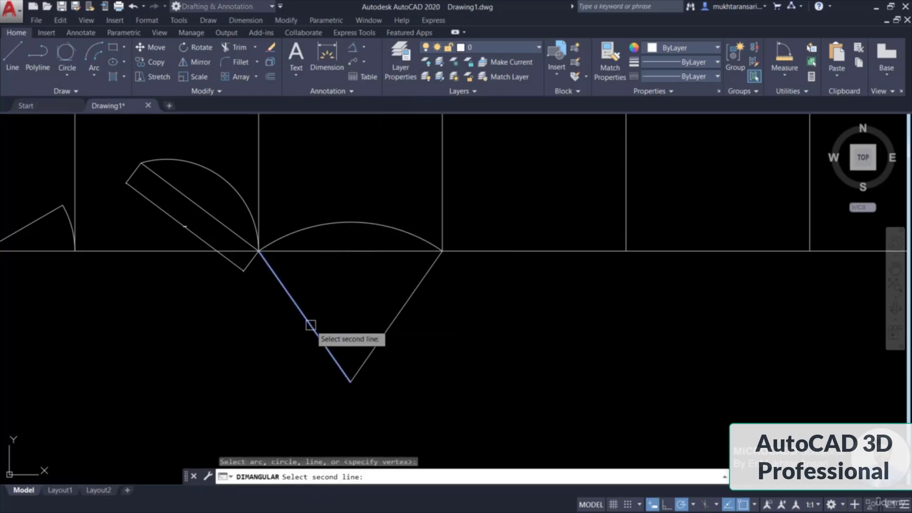
left_click(396, 316)
left_click(347, 291)
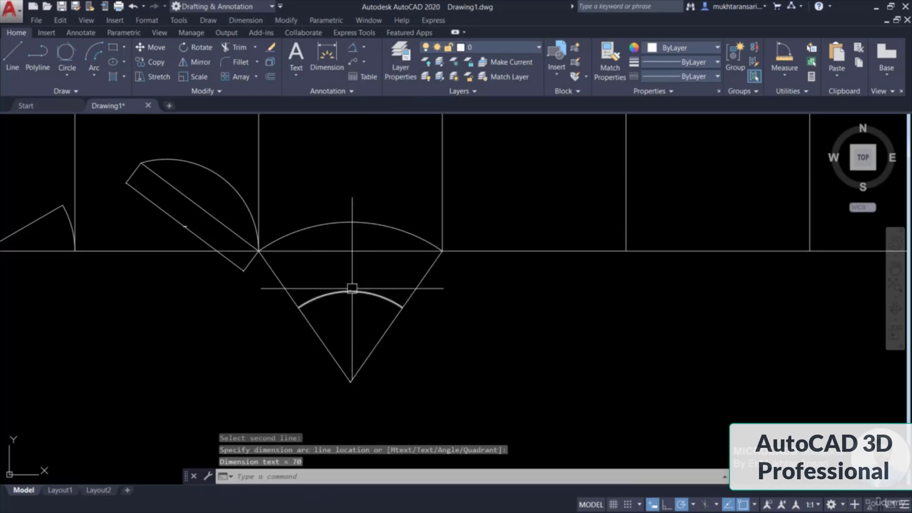
scroll(339, 297, "up", 5)
scroll(407, 265, "up", 3)
scroll(427, 266, "down", 6)
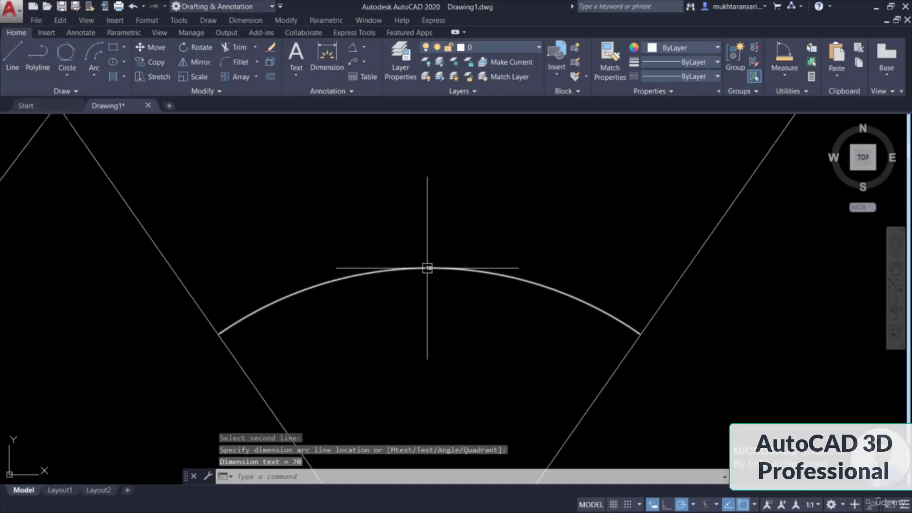
- Draw a Start, End, Direction arc in the sixth square from its bottom-right to its bottom-left corner with a 90° tangent direction
mouse_move(431, 274)
middle_mouse_down()
mouse_move(336, 299)
mouse_move(122, 327)
middle_mouse_up()
scroll(350, 280, "down", 1)
middle_click_drag(332, 260, 327, 280)
left_click(95, 76)
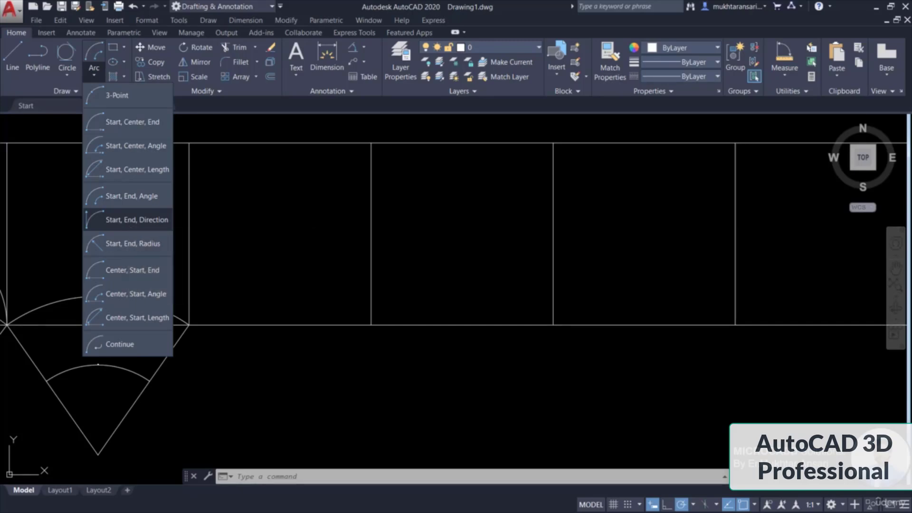
left_click(132, 222)
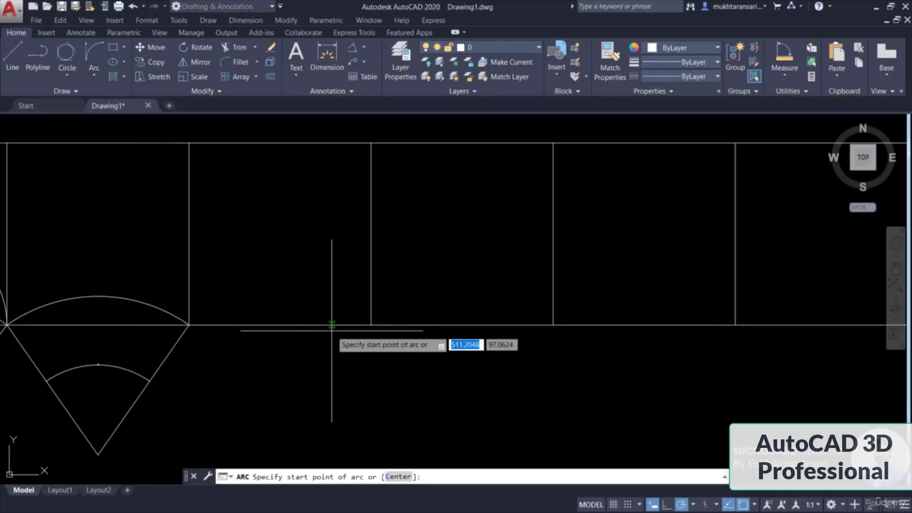
left_click(370, 325)
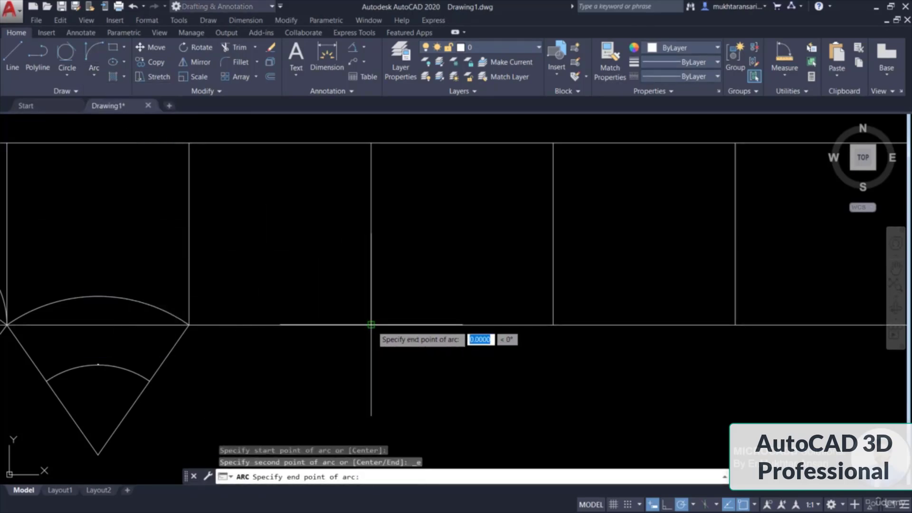
left_click(190, 324)
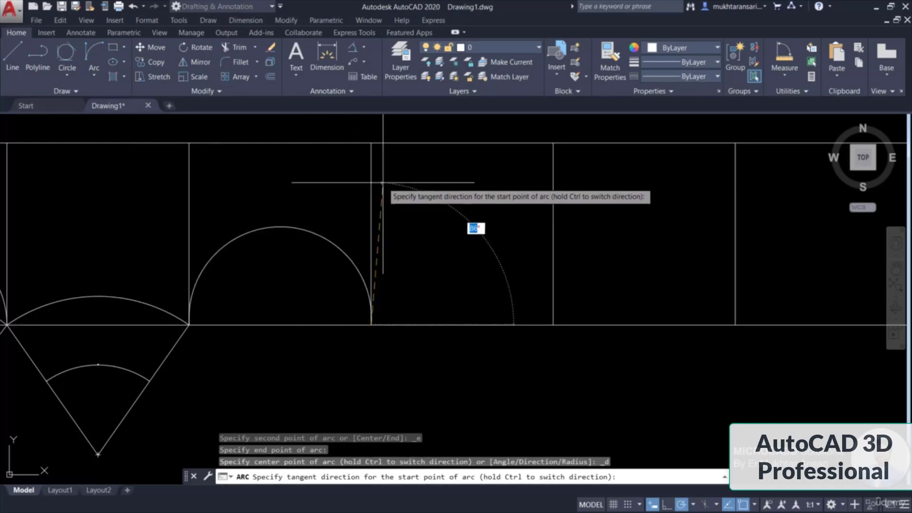
scroll(368, 187, "down", 2)
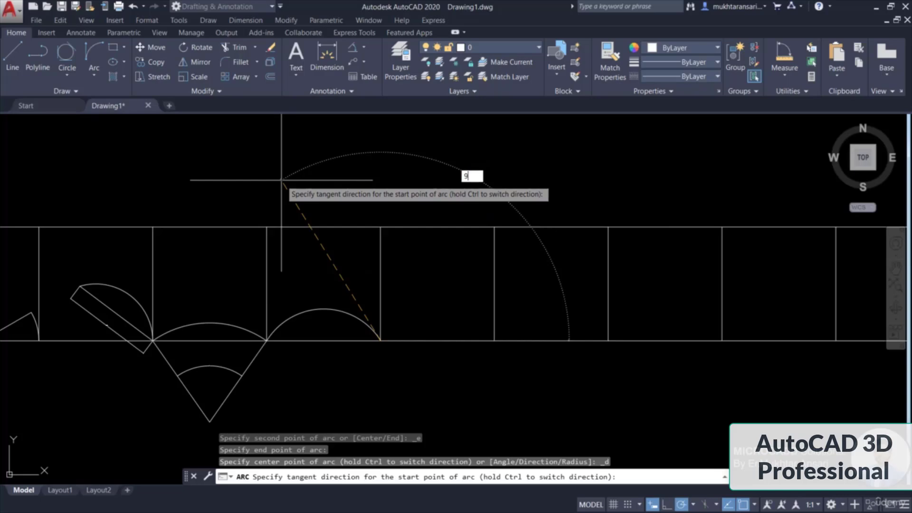
key("Return")
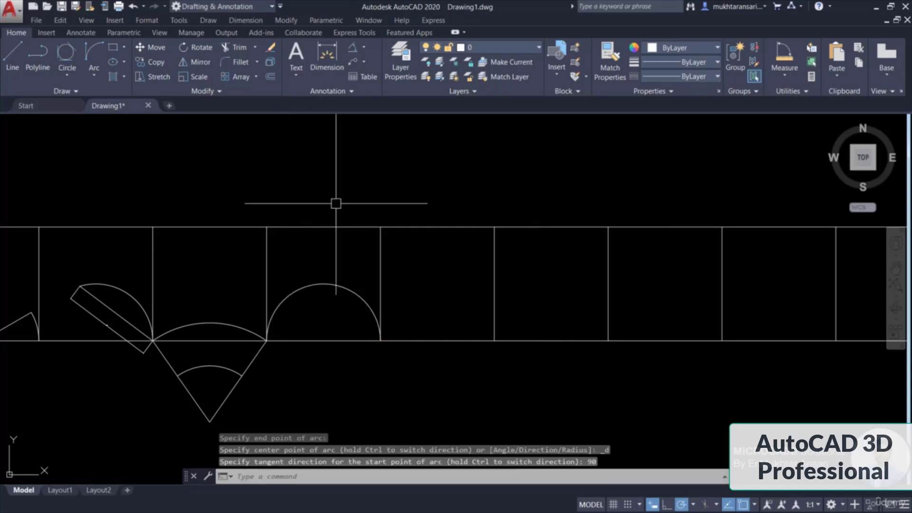
left_click(355, 293)
scroll(383, 347, "up", 2)
key("Escape")
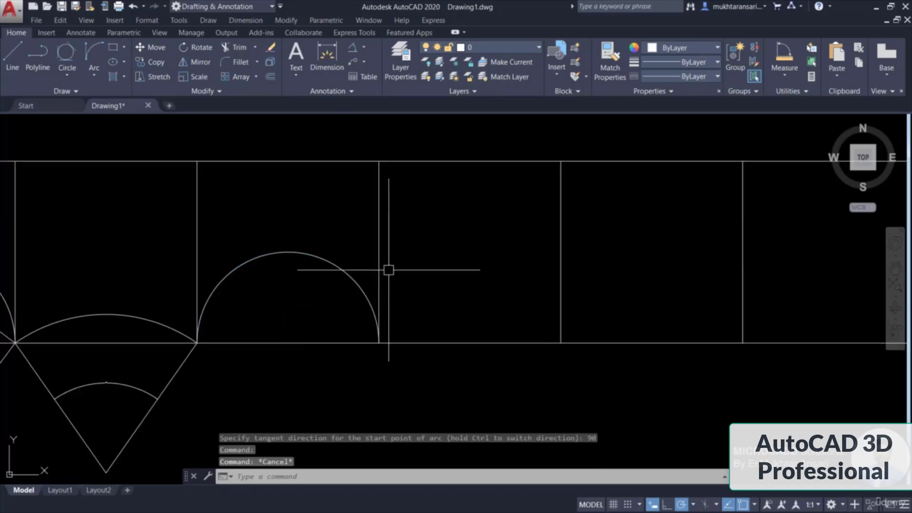
left_click(380, 264)
scroll(382, 287, "up", 2)
key("Escape")
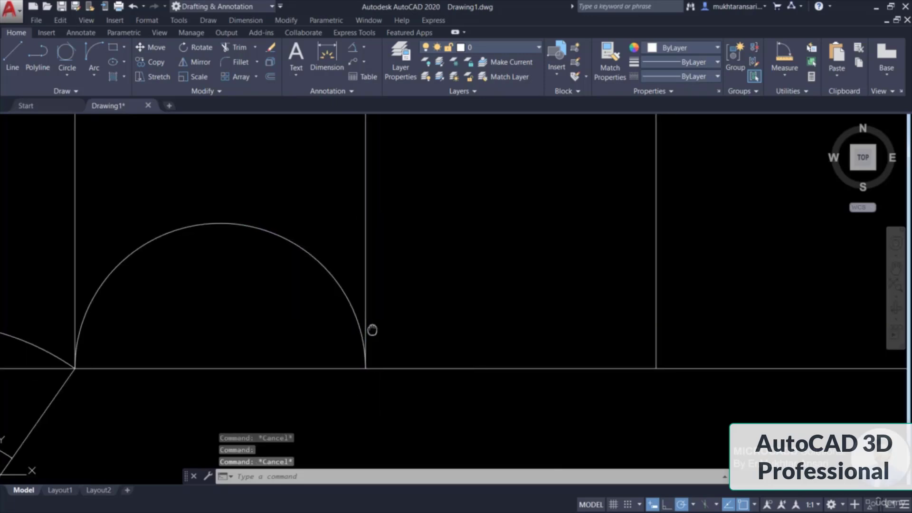
- Draw a Start, End, Radius arc in the seventh square from its bottom-right to its bottom-left corner with a radius of 40
scroll(370, 281, "down", 2)
scroll(361, 282, "down", 2)
middle_click_drag(319, 309, 326, 315)
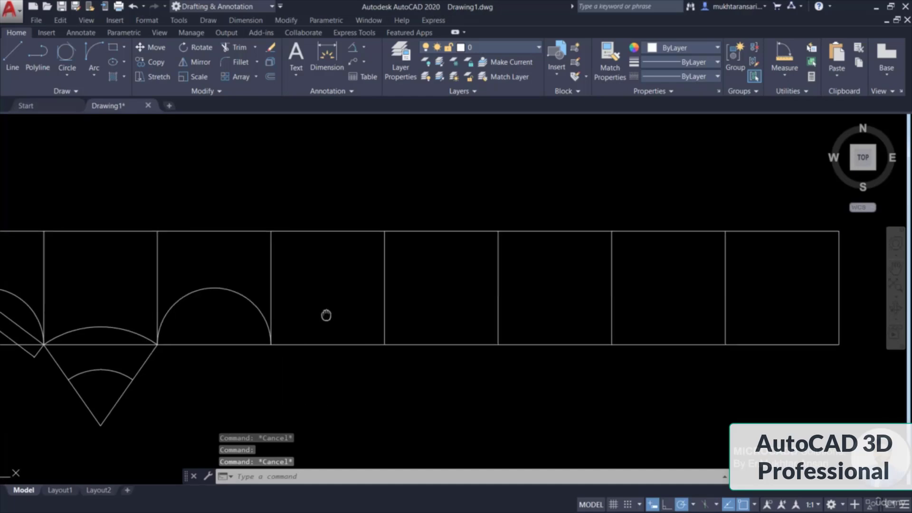
left_click(94, 74)
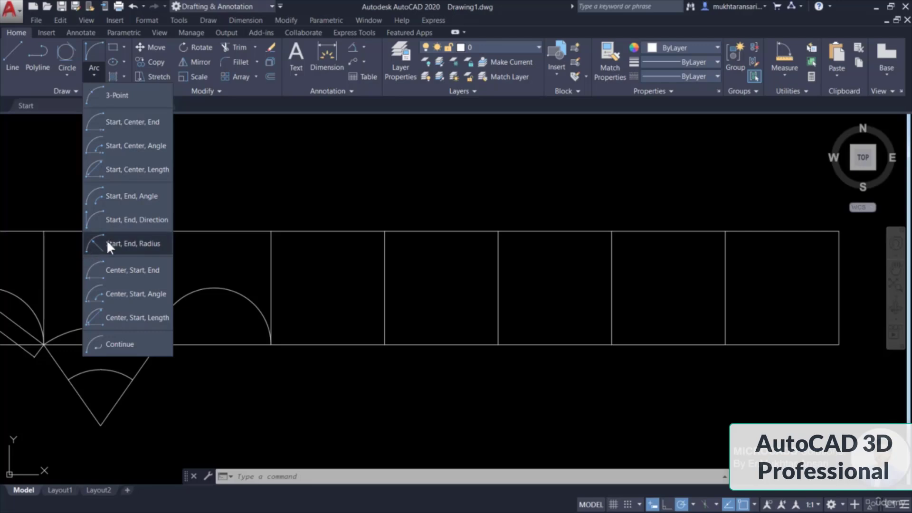
left_click(107, 242)
scroll(375, 329, "up", 2)
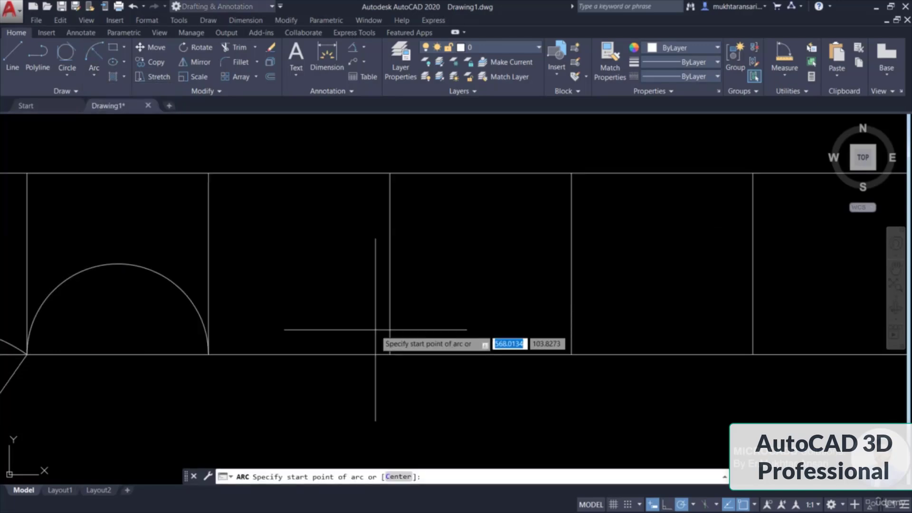
left_click(389, 354)
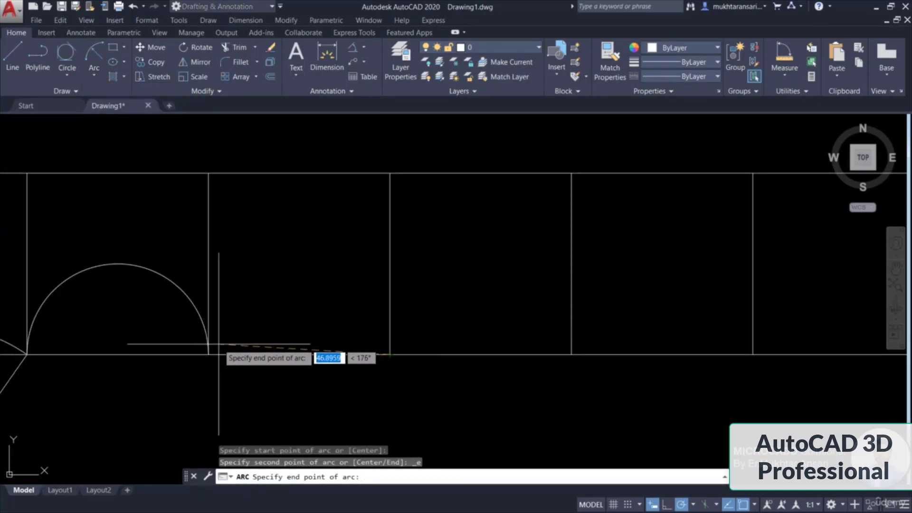
left_click(208, 354)
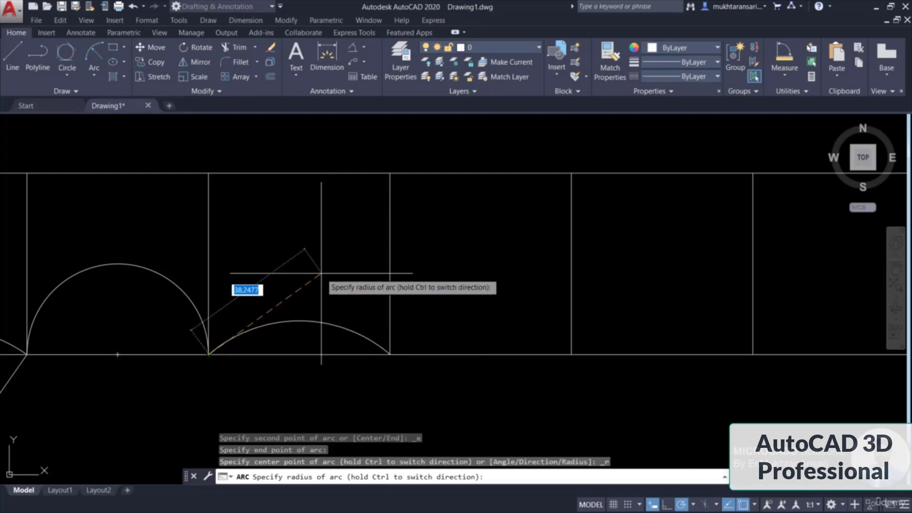
type("20")
key("Return")
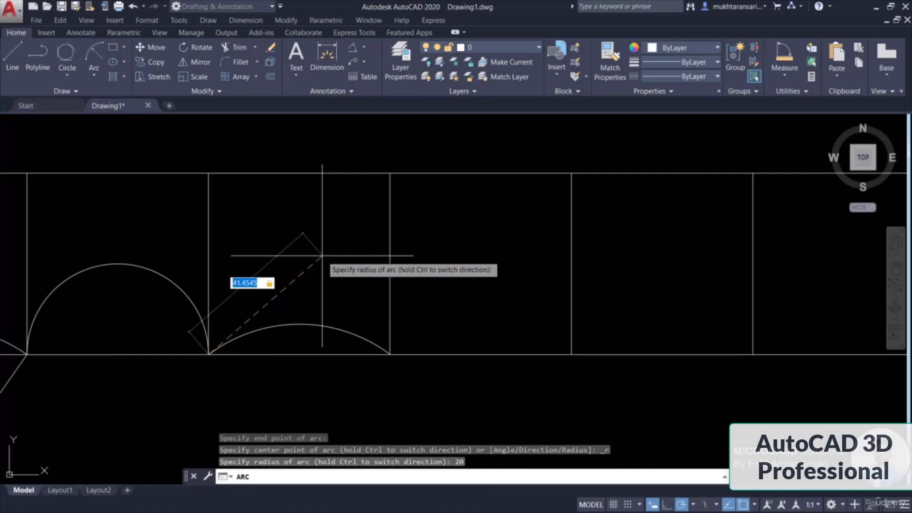
type("40")
key("Return")
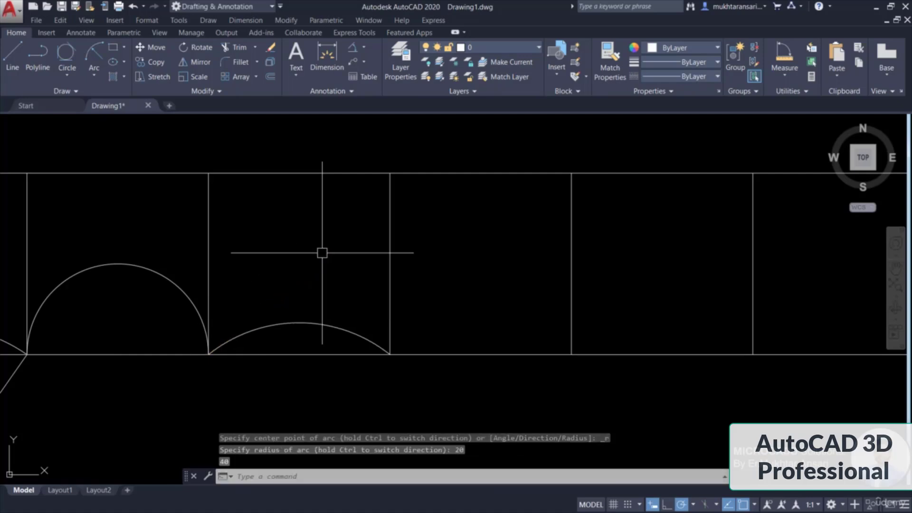
- Measure the radius of the seventh square's arc
left_click(336, 327)
middle_click_drag(385, 290, 401, 178)
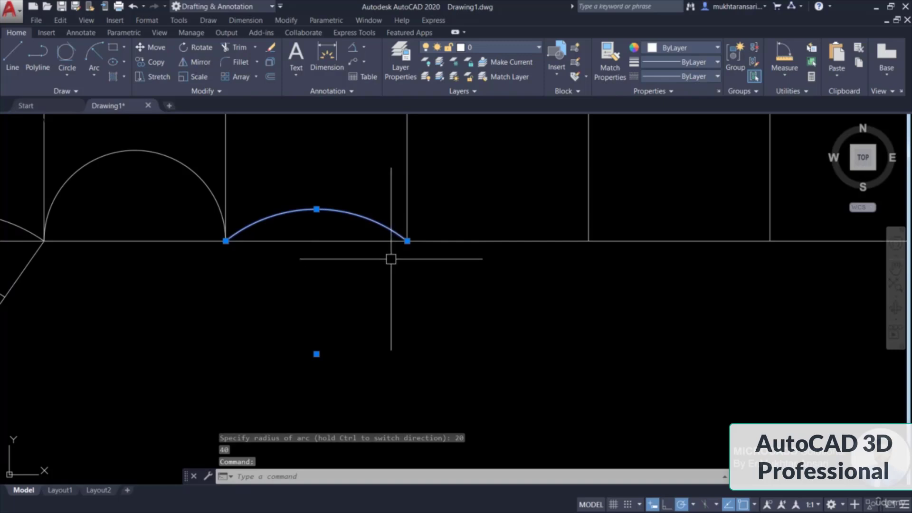
key("Escape")
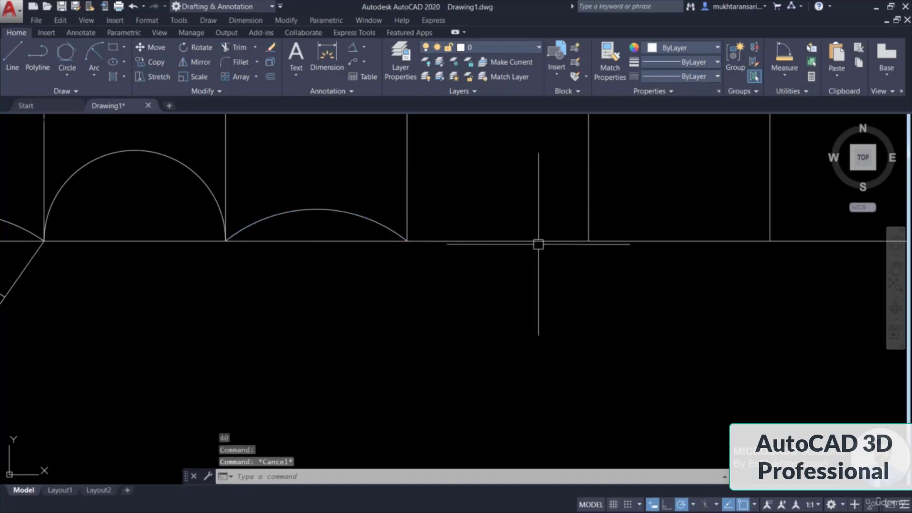
left_click(779, 73)
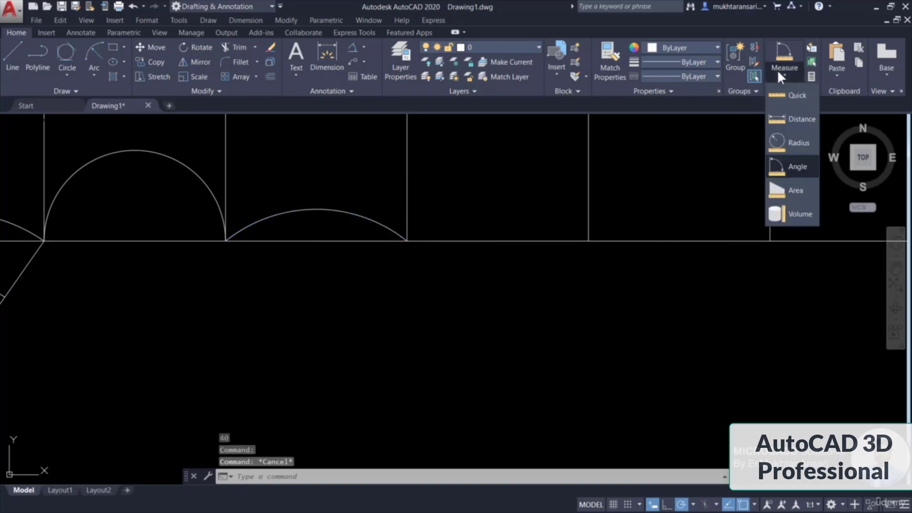
left_click(794, 143)
left_click(321, 208)
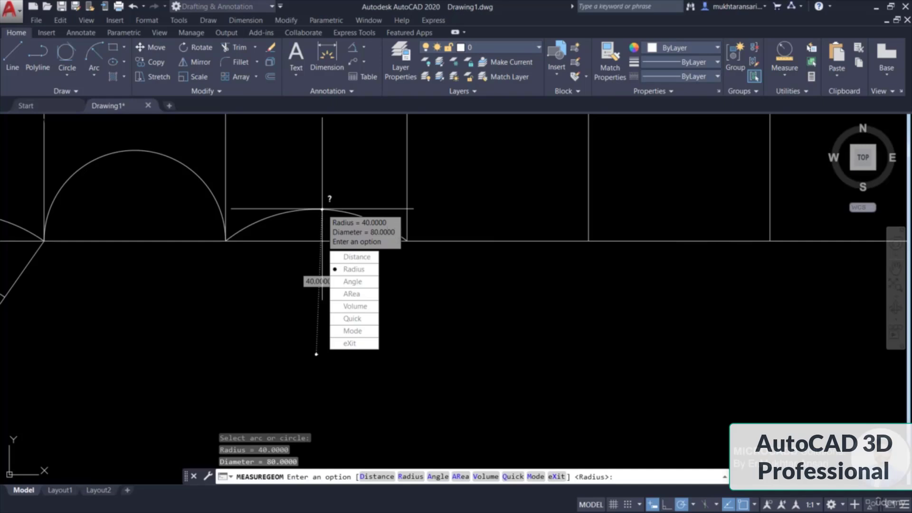
key("Escape")
- Draw a Center, Start, End arc in the eighth square, centered on its bottom edge's midpoint, from the bottom-right corner to 75°
middle_click_drag(170, 165, 248, 216)
left_click(97, 78)
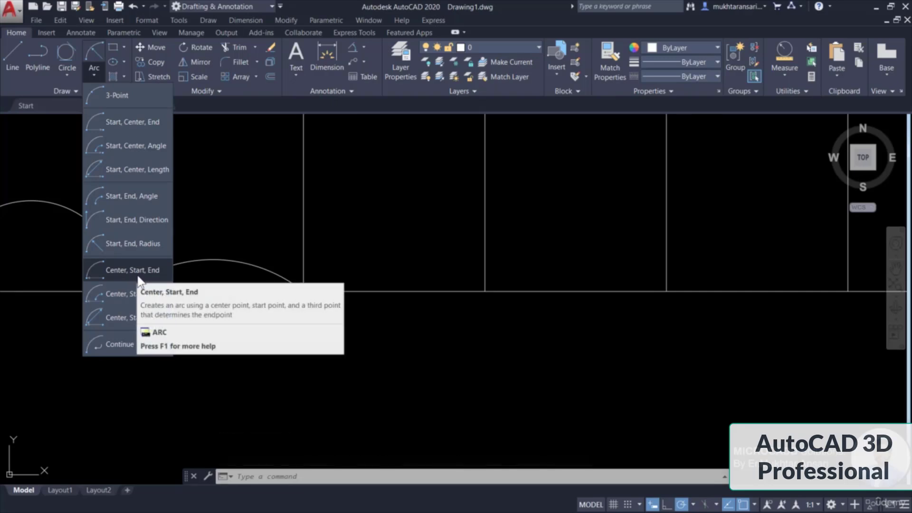
left_click(124, 272)
middle_click_drag(393, 291, 327, 323)
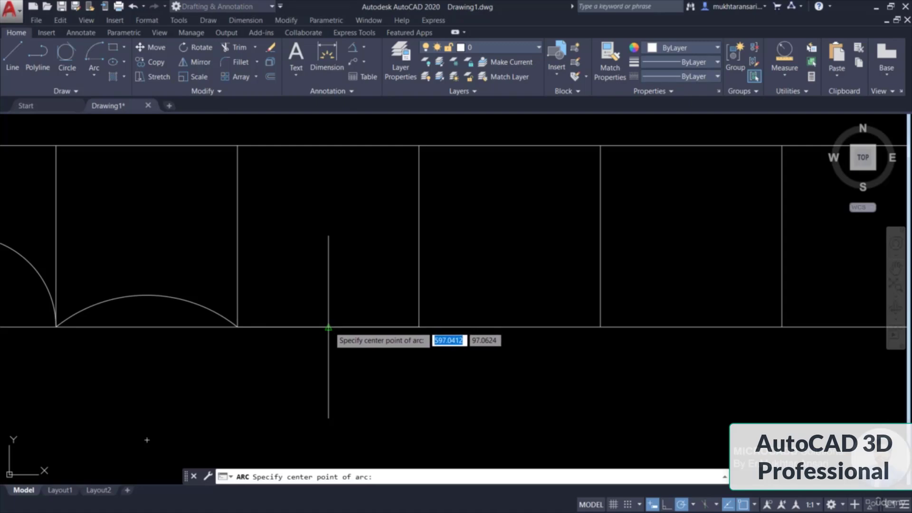
left_click(328, 327)
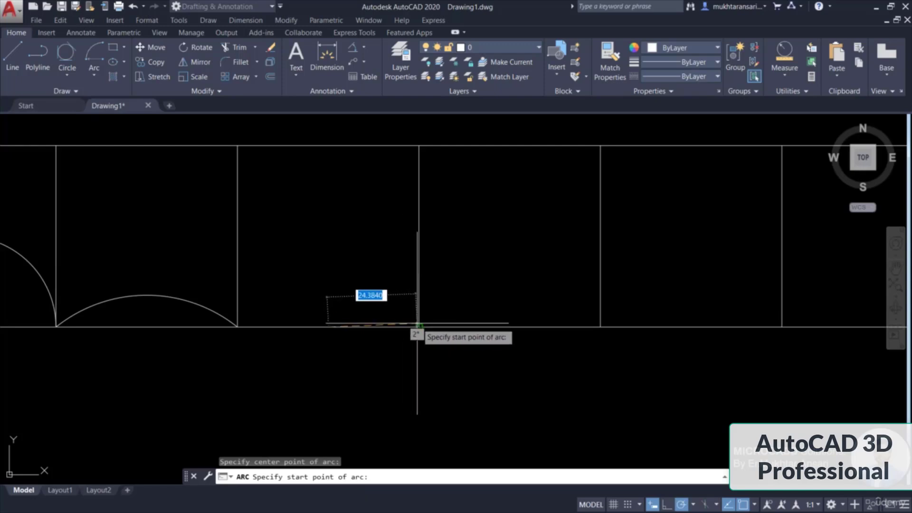
left_click(419, 327)
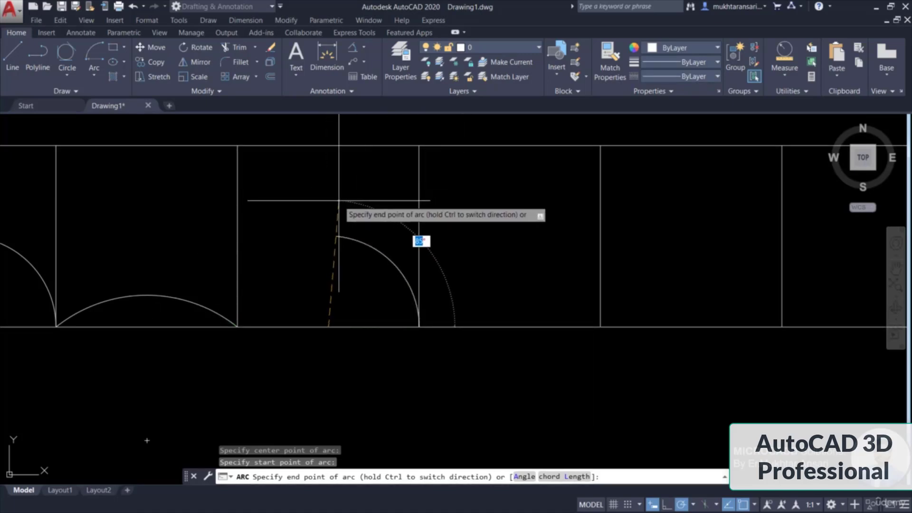
key("Return")
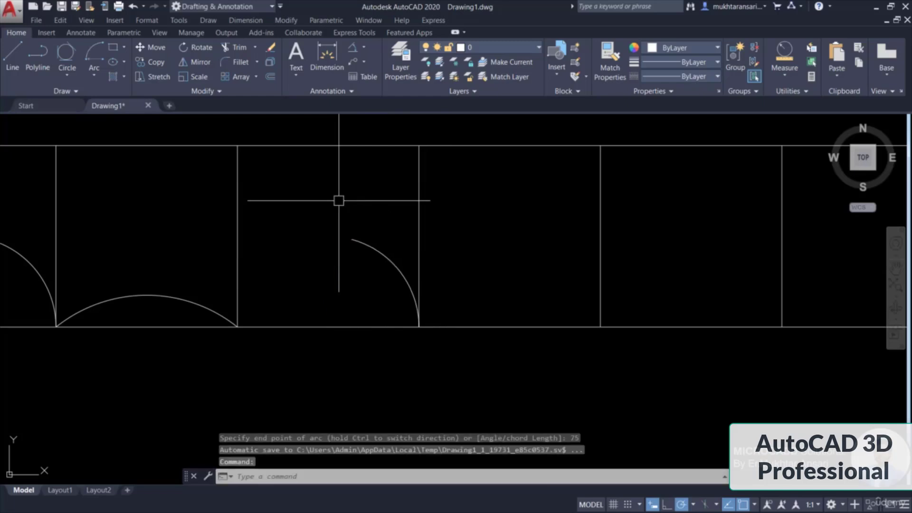
key("Escape")
- Draw a line from the upper end of the eighth square's arc to its center on the bottom edge
type("l")
key("Return")
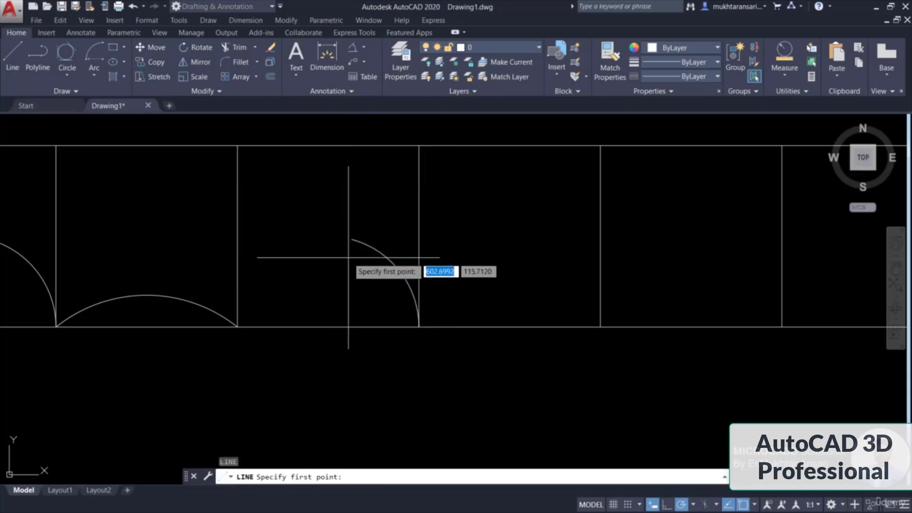
left_click(351, 240)
key("Escape")
scroll(365, 302, "up", 2)
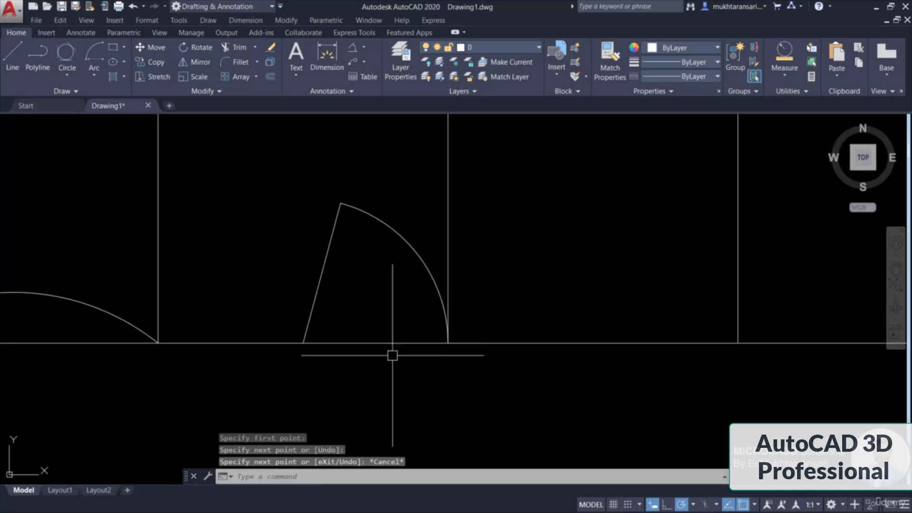
- Draw a Center, Start, Length arc in the ninth square, centered on its bottom edge's midpoint, from the bottom-right corner with chord length 30
left_click(102, 76)
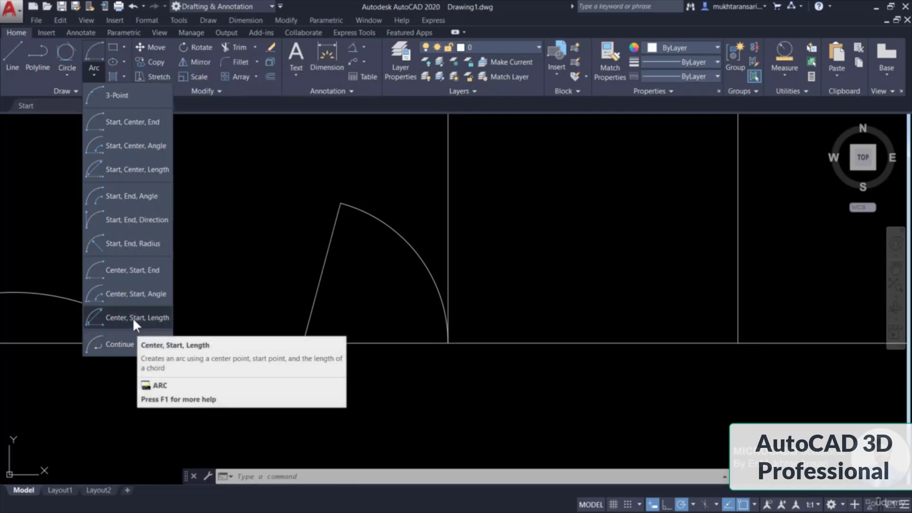
left_click(132, 317)
middle_click_drag(525, 306, 308, 312)
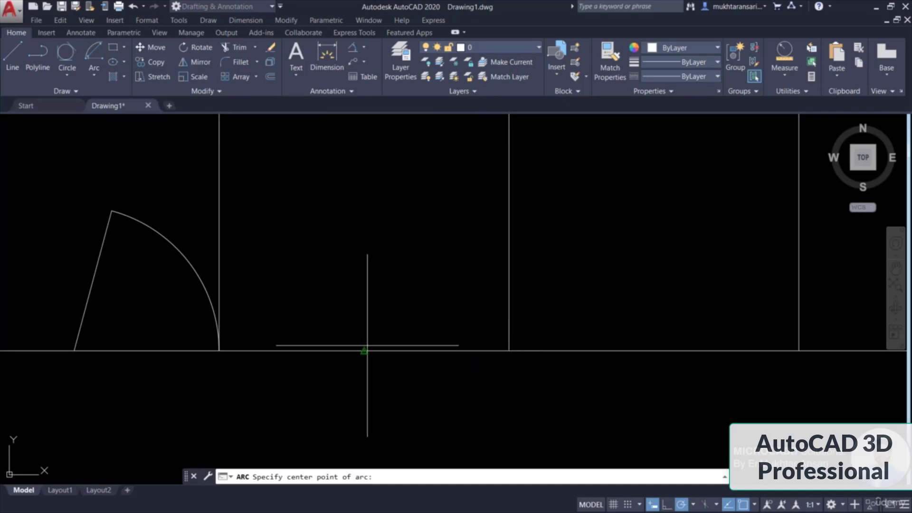
left_click(364, 351)
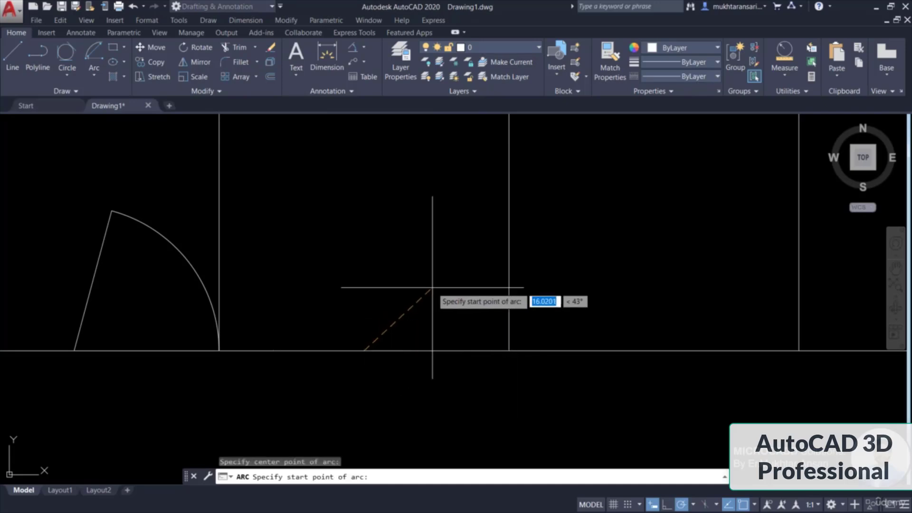
left_click(508, 350)
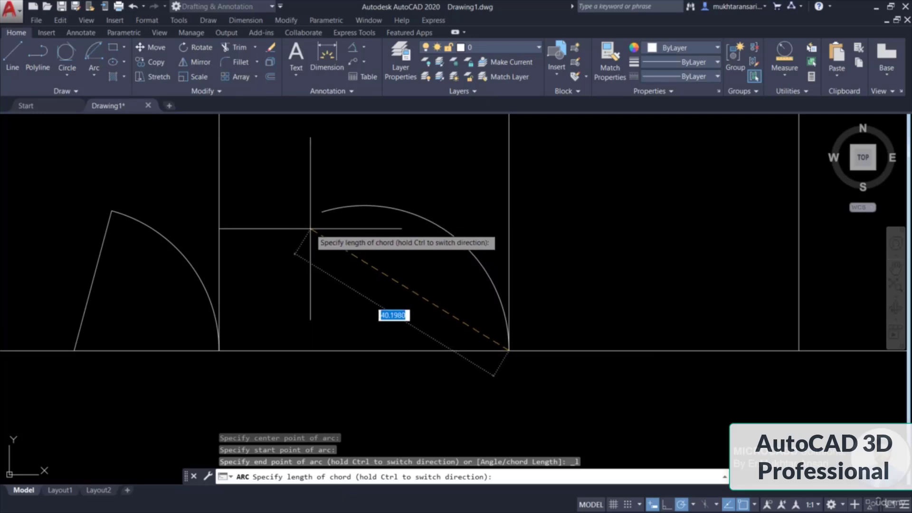
type("30")
key("Return")
key("Escape")
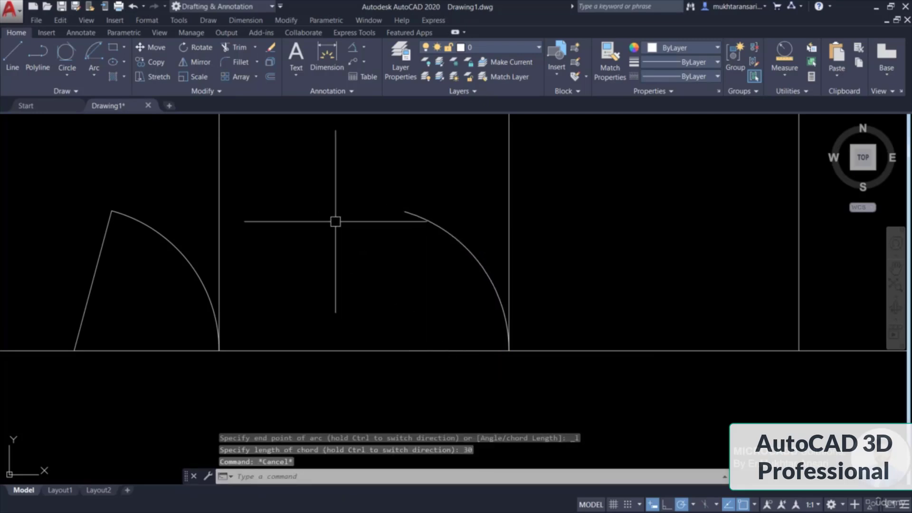
- Draw the chord line between both ends of the ninth square's arc and select it for inspection
type("l")
key("Return")
left_click(404, 212)
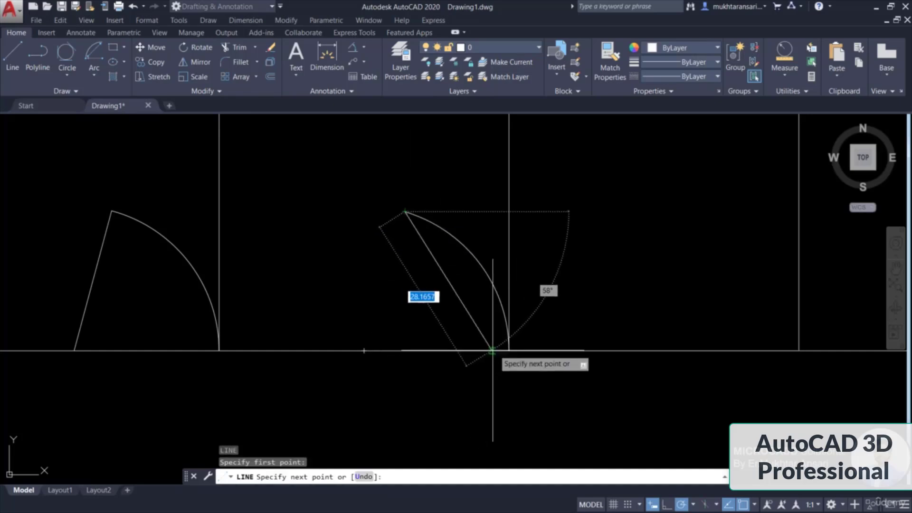
left_click(509, 351)
key("Escape")
left_click(466, 291)
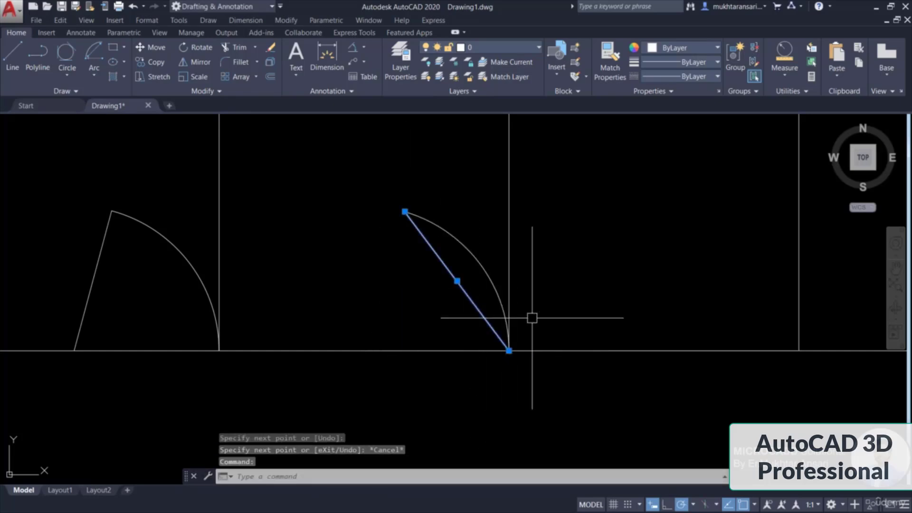
middle_click_drag(550, 313, 372, 366)
key("Escape")
- Draw a Continue arc from the lower end of the ninth square's chord line, ending freely below the tenth square
scroll(413, 320, "down", 3)
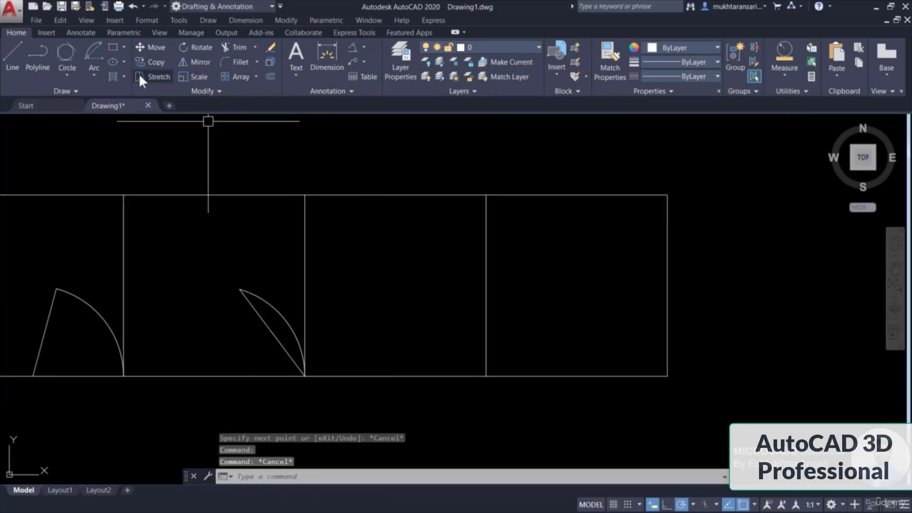
left_click(97, 75)
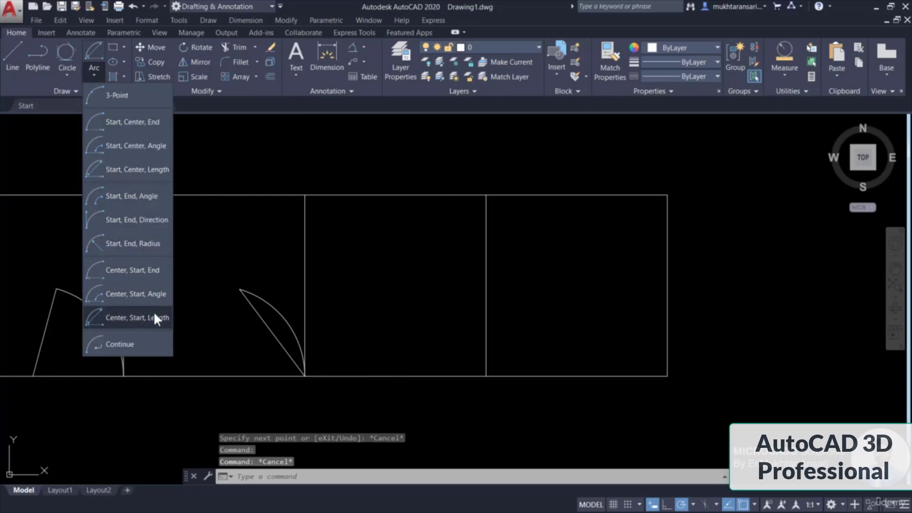
left_click(142, 351)
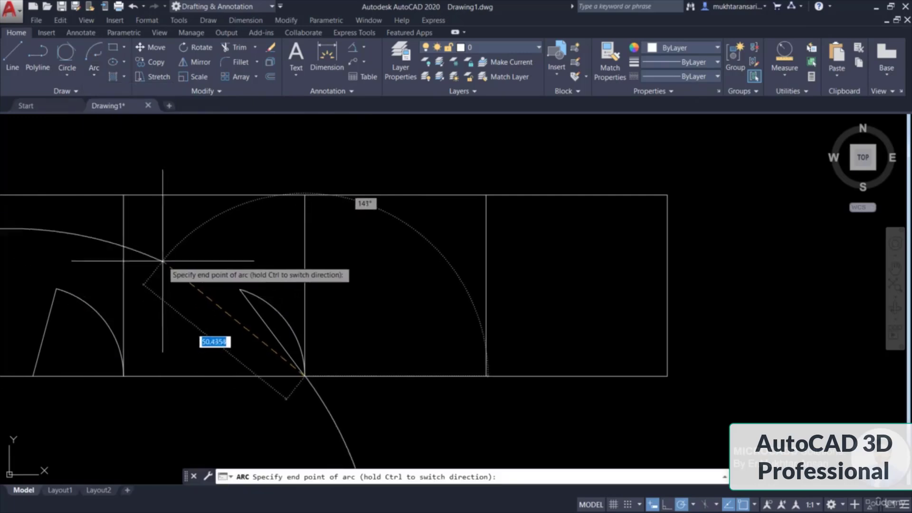
middle_click_drag(375, 422, 386, 320)
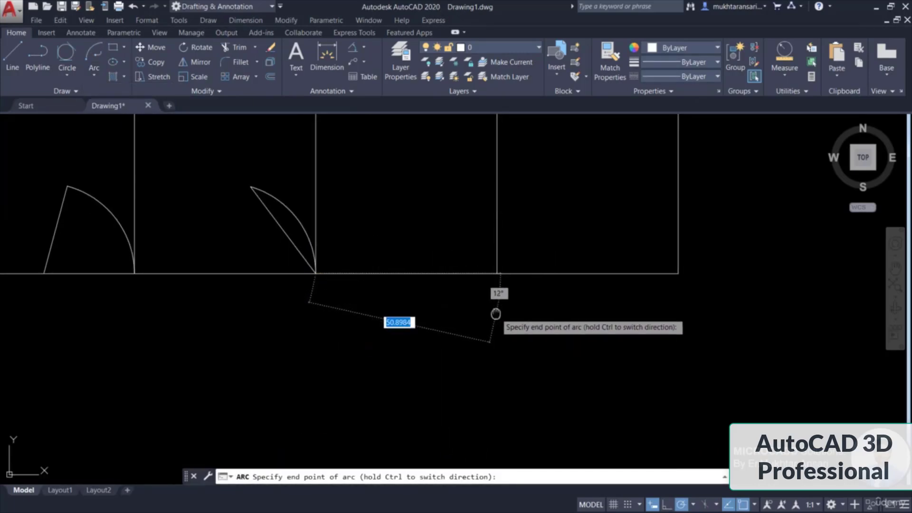
middle_click_drag(492, 313, 490, 356)
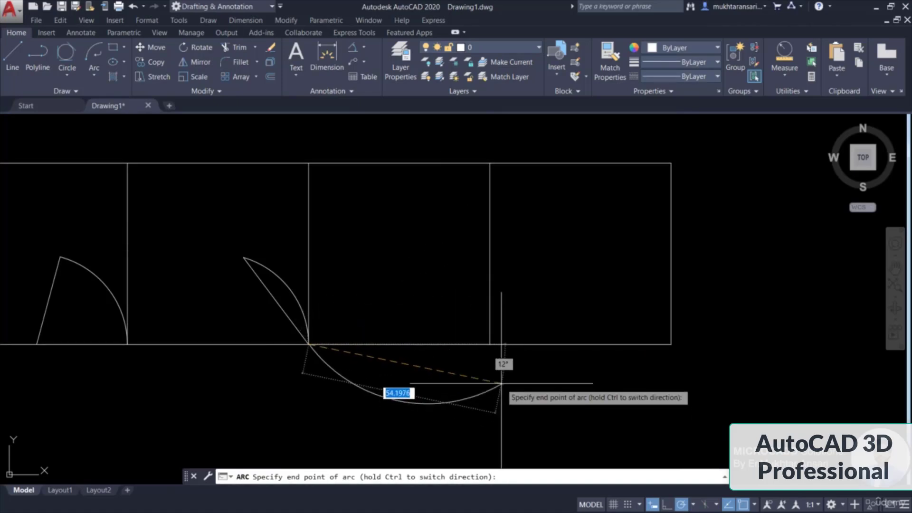
middle_click_drag(433, 420, 436, 319)
left_click(456, 314)
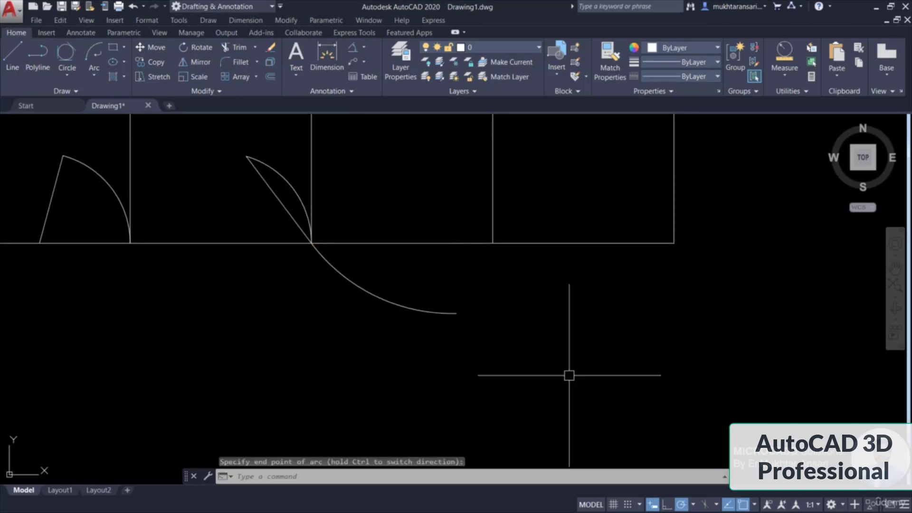
- Add two more Continue arcs, one curving down below the eleventh square and one looping back beneath the tenth
left_click(98, 75)
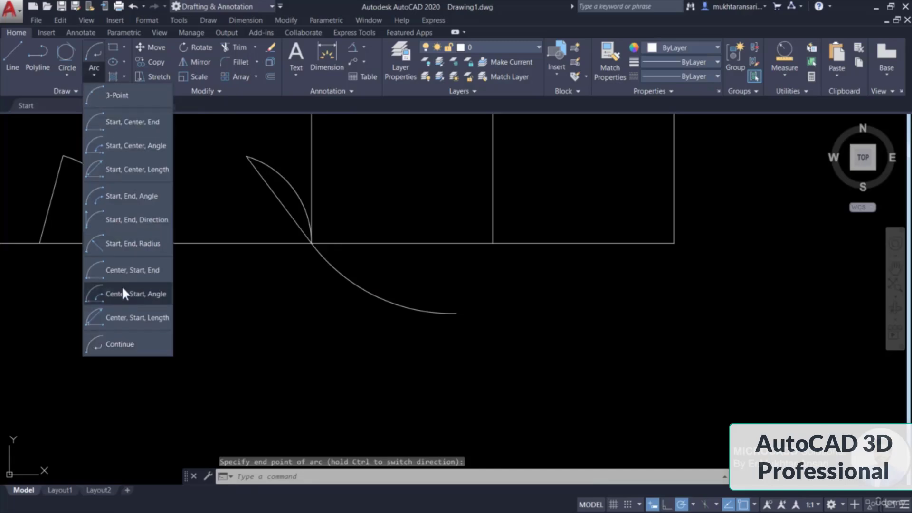
left_click(127, 343)
scroll(535, 338, "down", 2)
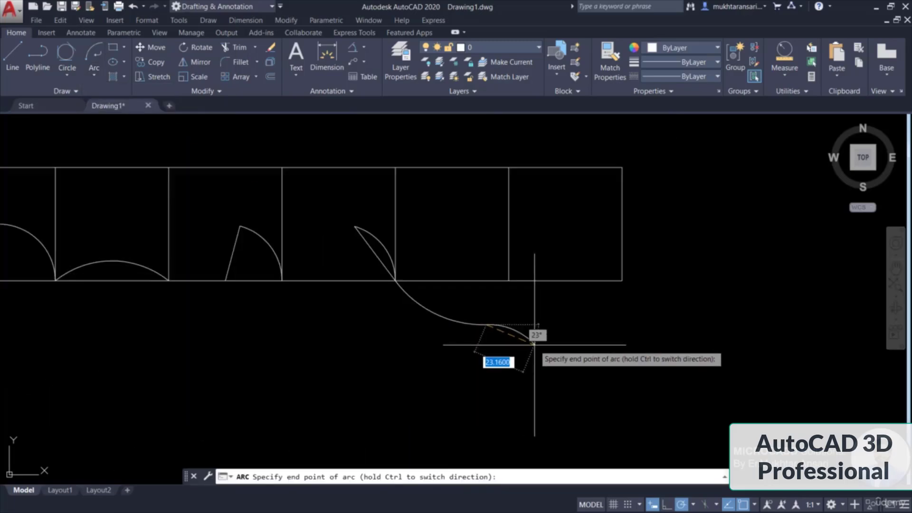
left_click(572, 397)
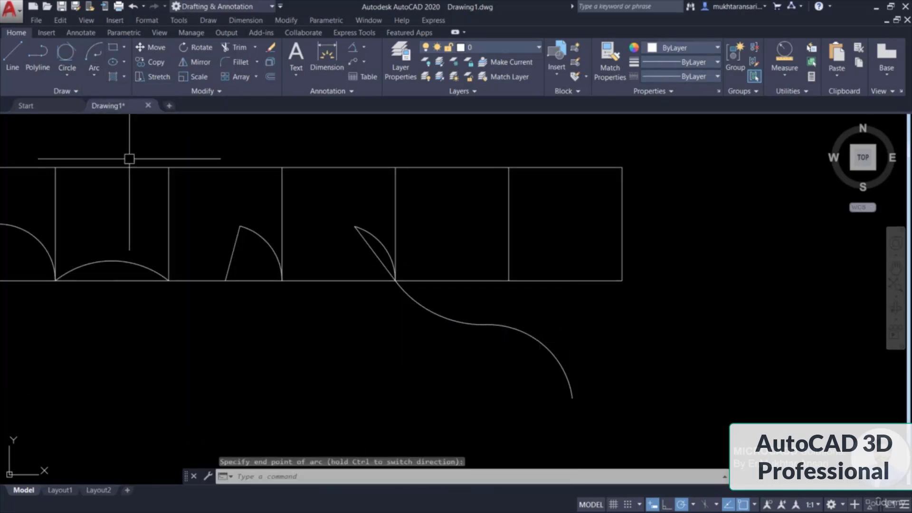
left_click(96, 76)
left_click(142, 343)
middle_click_drag(406, 406, 373, 301)
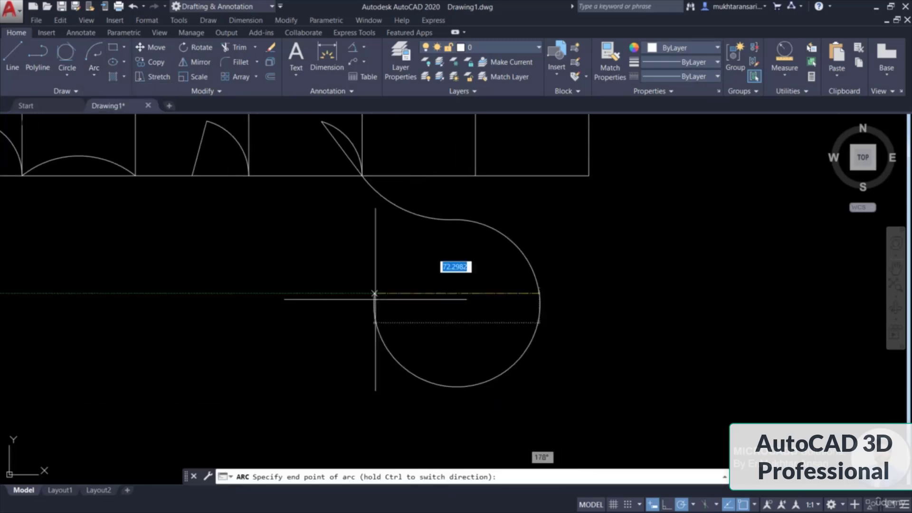
- Add a Continue arc from the open end of the loop, arching over to a free point below the ninth square
left_click(94, 75)
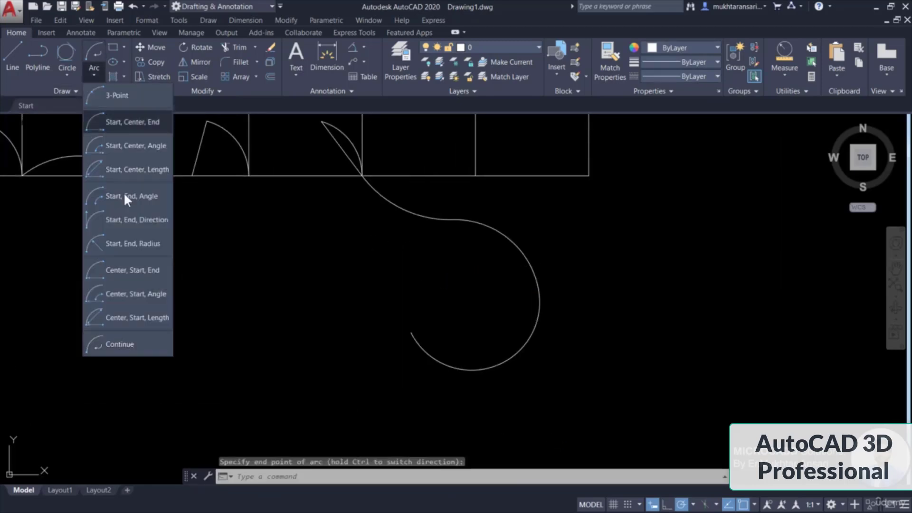
left_click(135, 342)
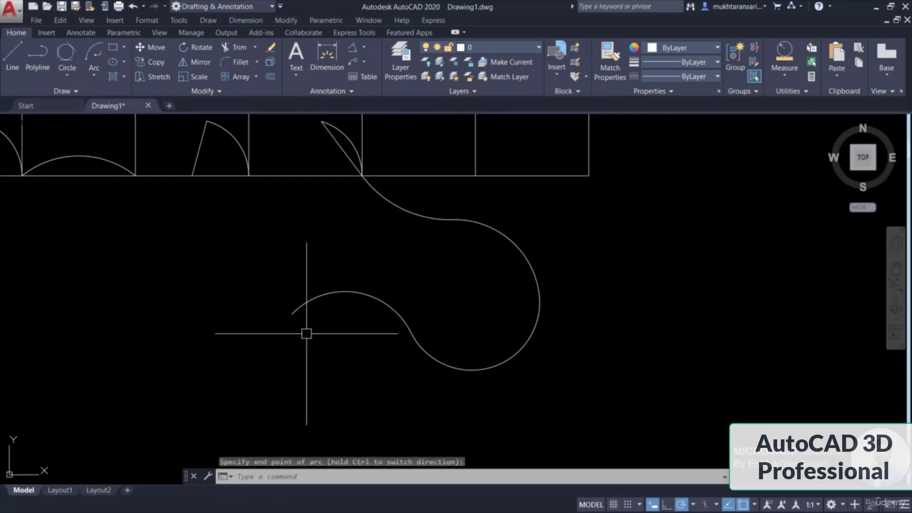
key("Escape")
scroll(306, 333, "down", 4)
scroll(546, 294, "up", 2)
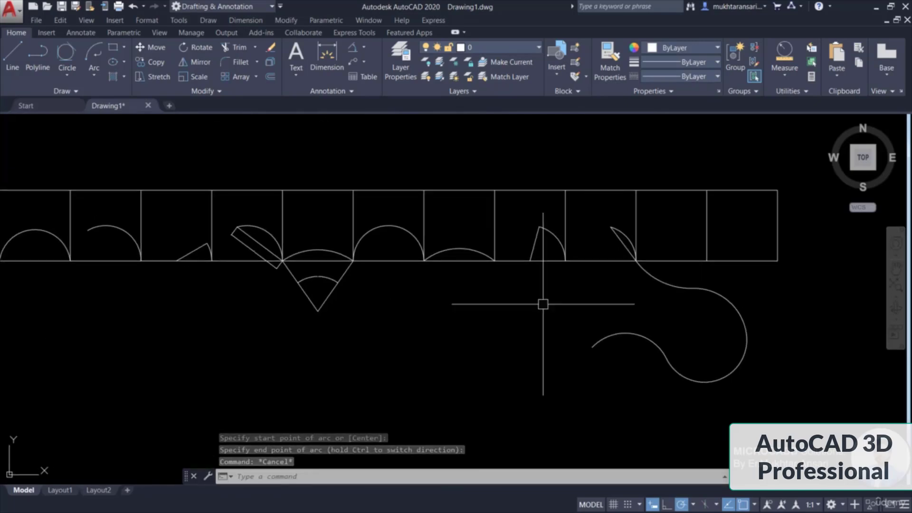